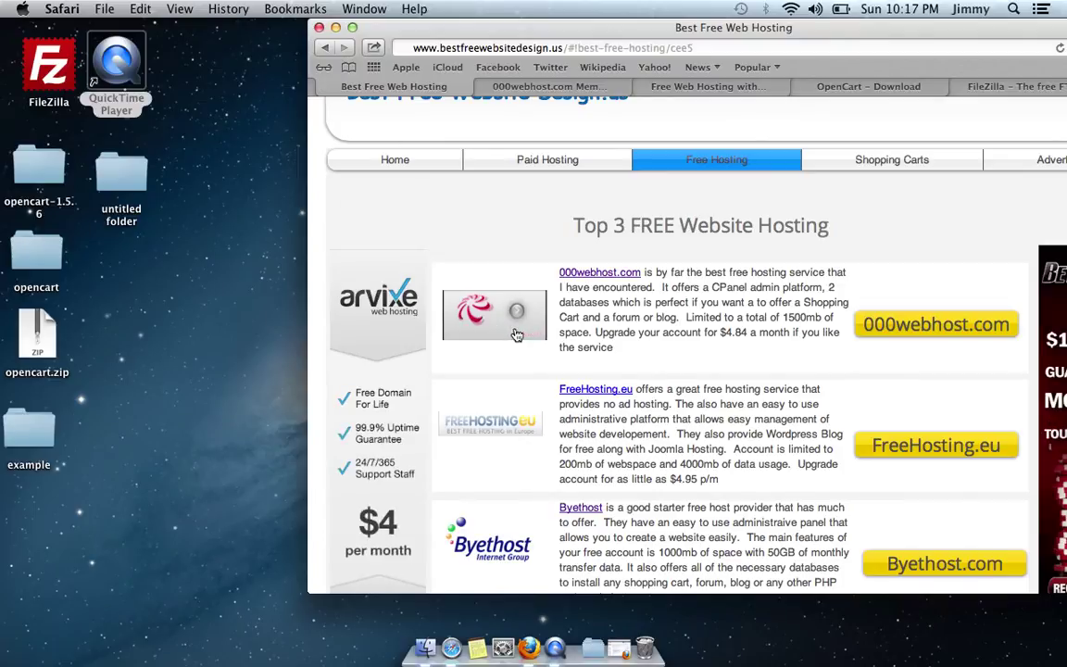
Step: Switch Safari to the OpenCart download page listing v1.5.6, v1.5.5.1 and v1.5.5
{"action": "scroll", "coordinate": [517, 335], "scroll_direction": "up", "scroll_amount": 1}
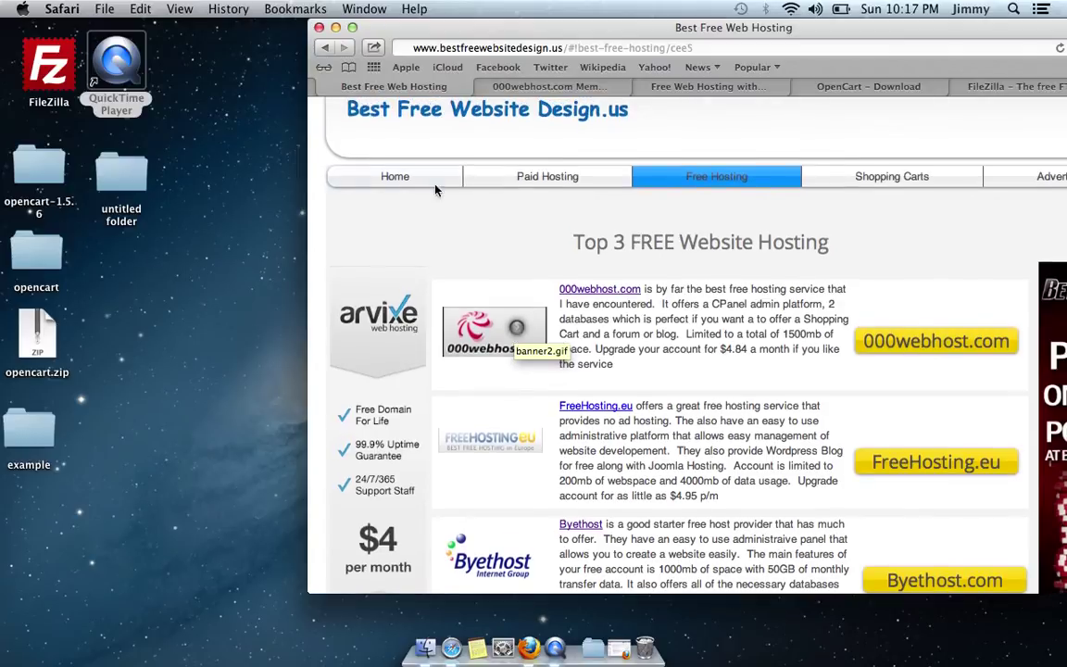
{"action": "scroll", "coordinate": [521, 234], "scroll_direction": "down", "scroll_amount": 3}
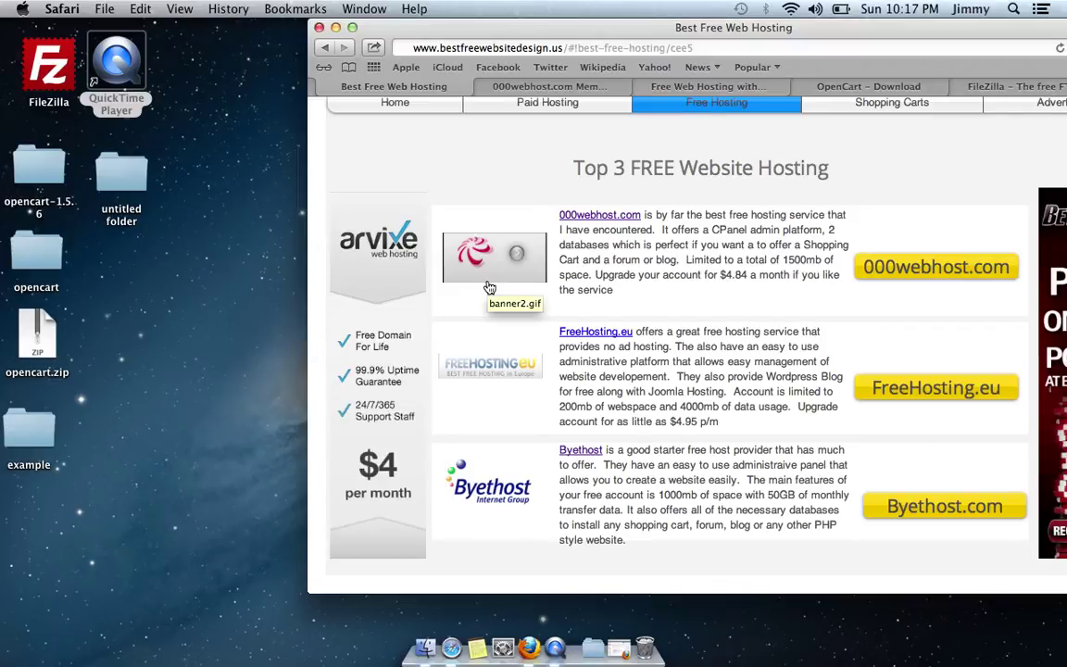
{"action": "scroll", "coordinate": [489, 288], "scroll_direction": "up", "scroll_amount": 1}
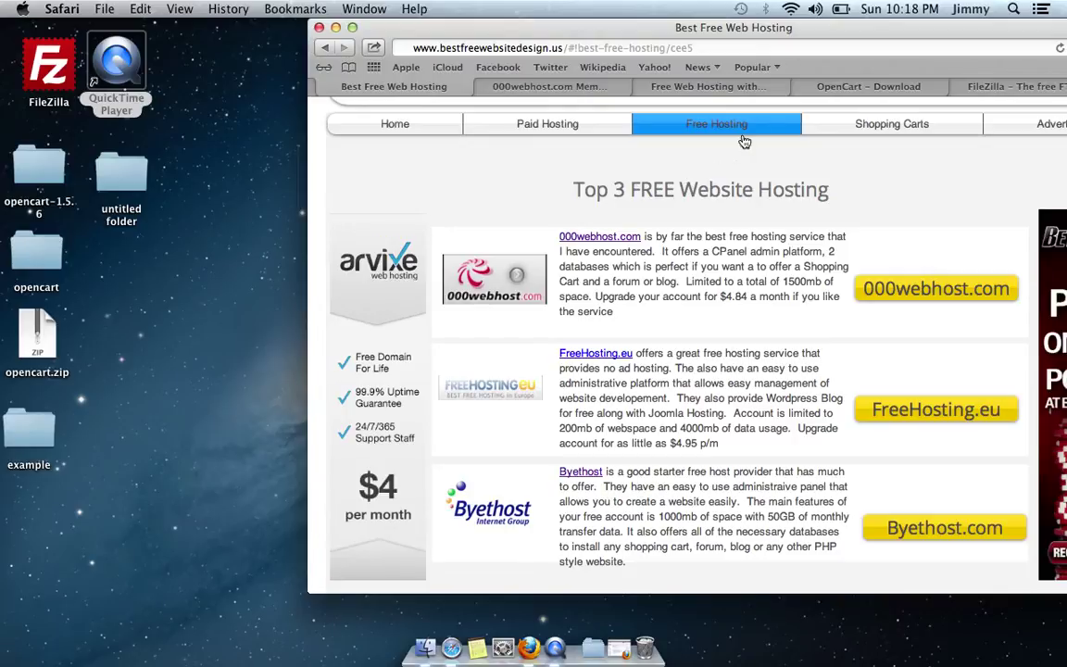
{"action": "left_click", "coordinate": [845, 88]}
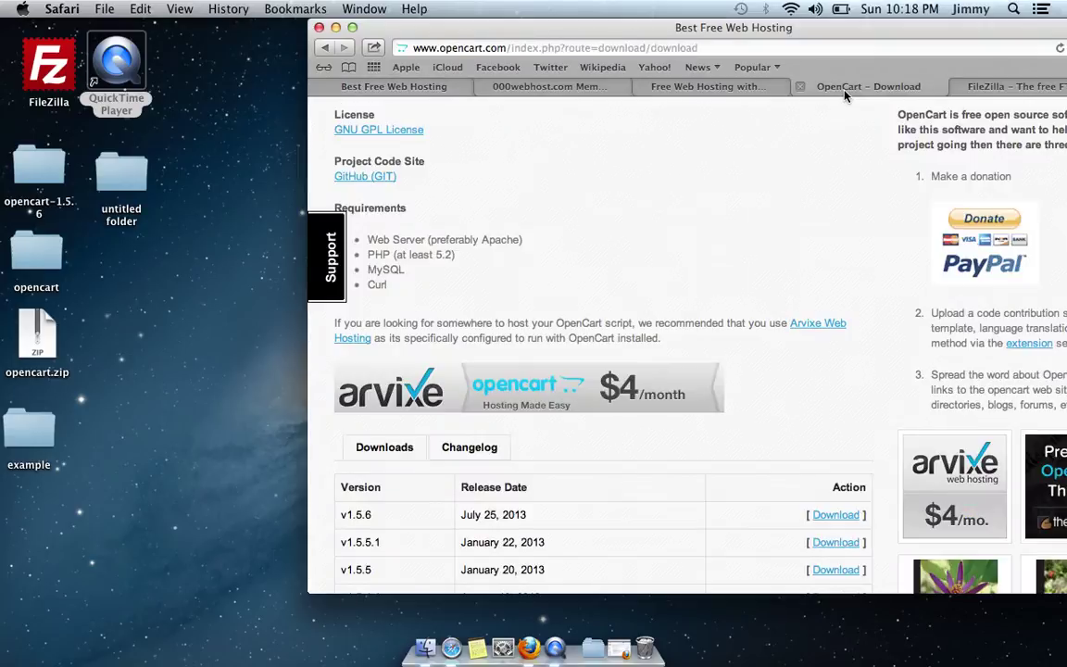
Step: Look over the OpenCart downloads, view the FileZilla homepage, then go to the 000webhost Members Area
{"action": "scroll", "coordinate": [574, 176], "scroll_direction": "up", "scroll_amount": 5}
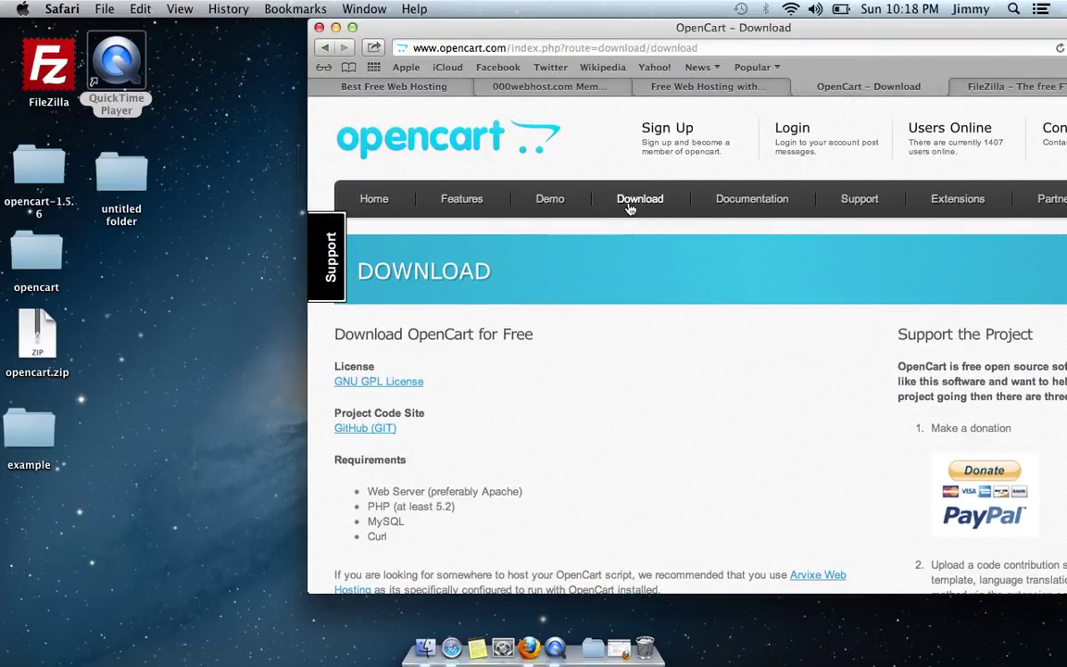
{"action": "scroll", "coordinate": [639, 208], "scroll_direction": "down", "scroll_amount": 5}
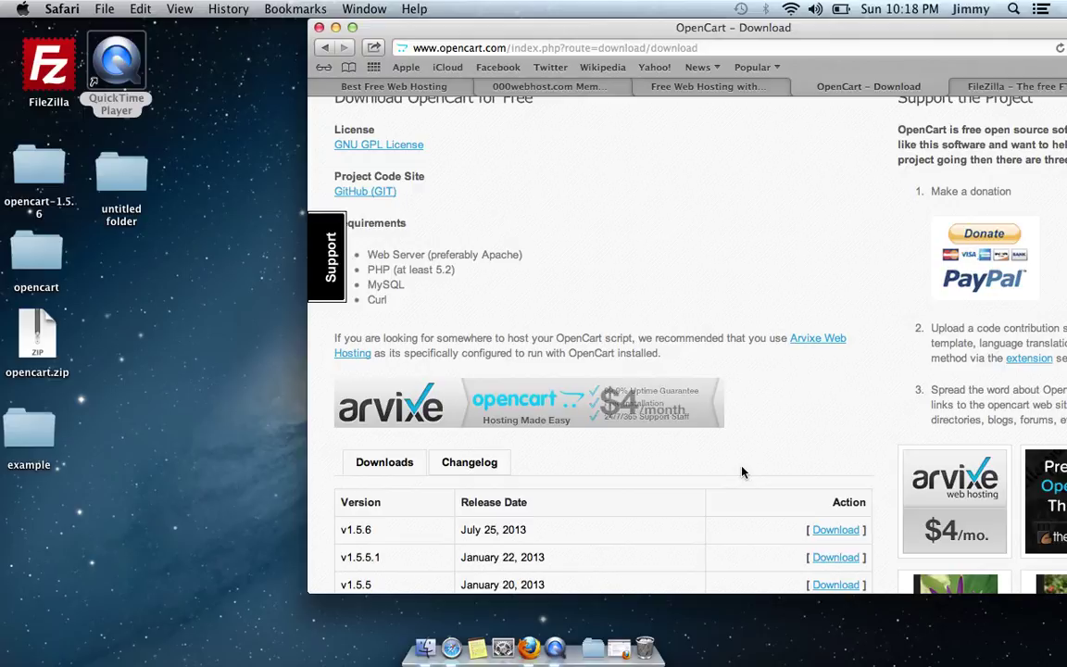
{"action": "scroll", "coordinate": [742, 470], "scroll_direction": "up", "scroll_amount": 3}
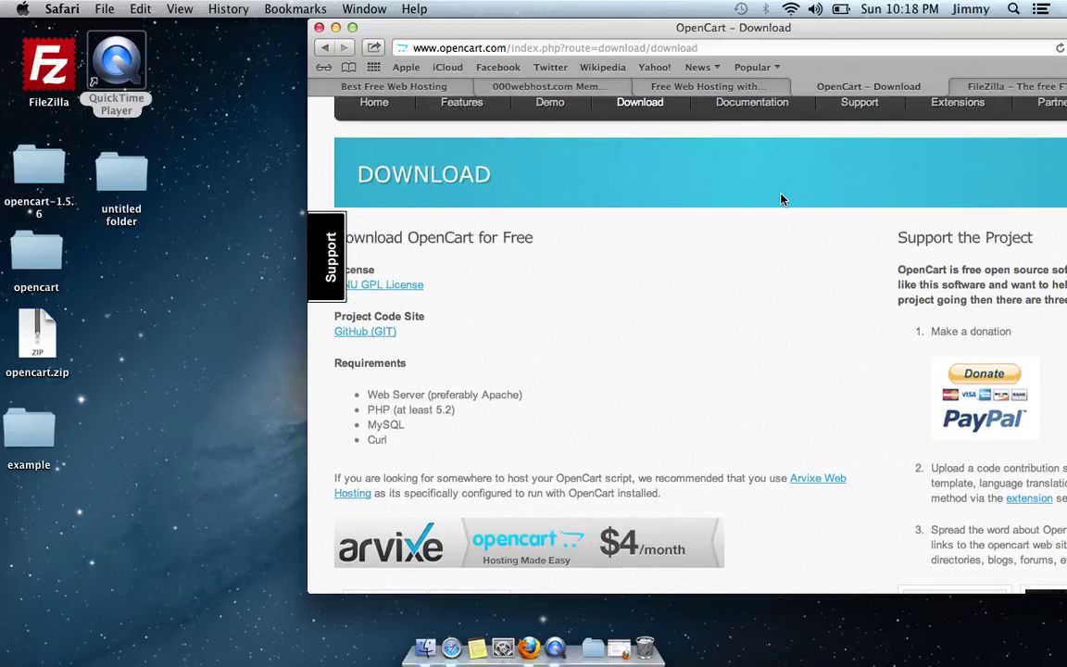
{"action": "left_click", "coordinate": [973, 87]}
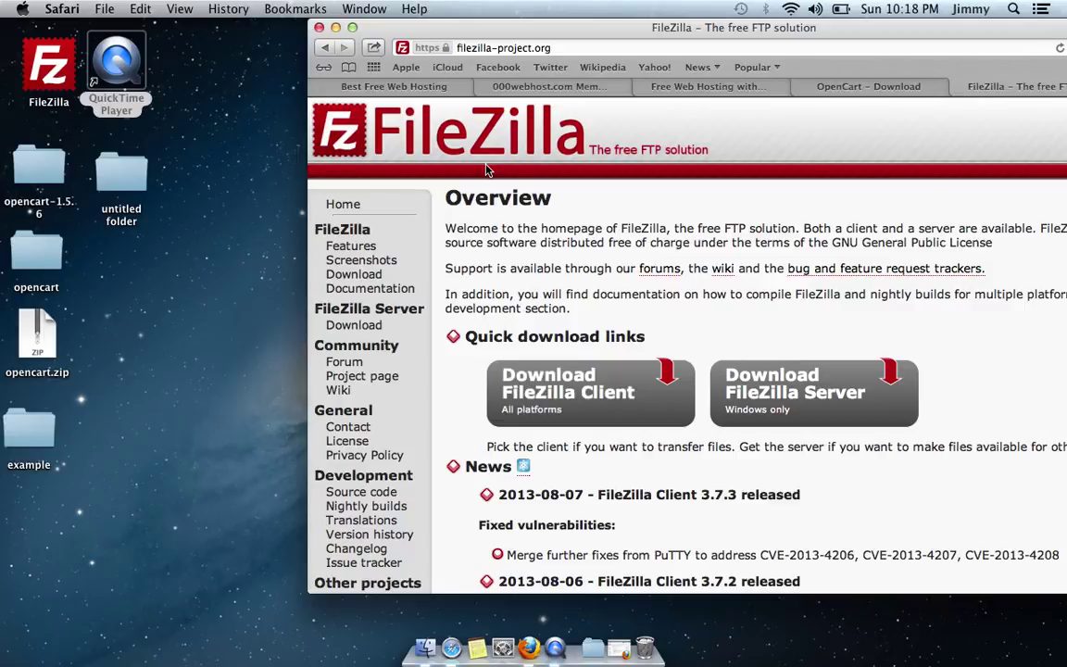
{"action": "left_click", "coordinate": [608, 89]}
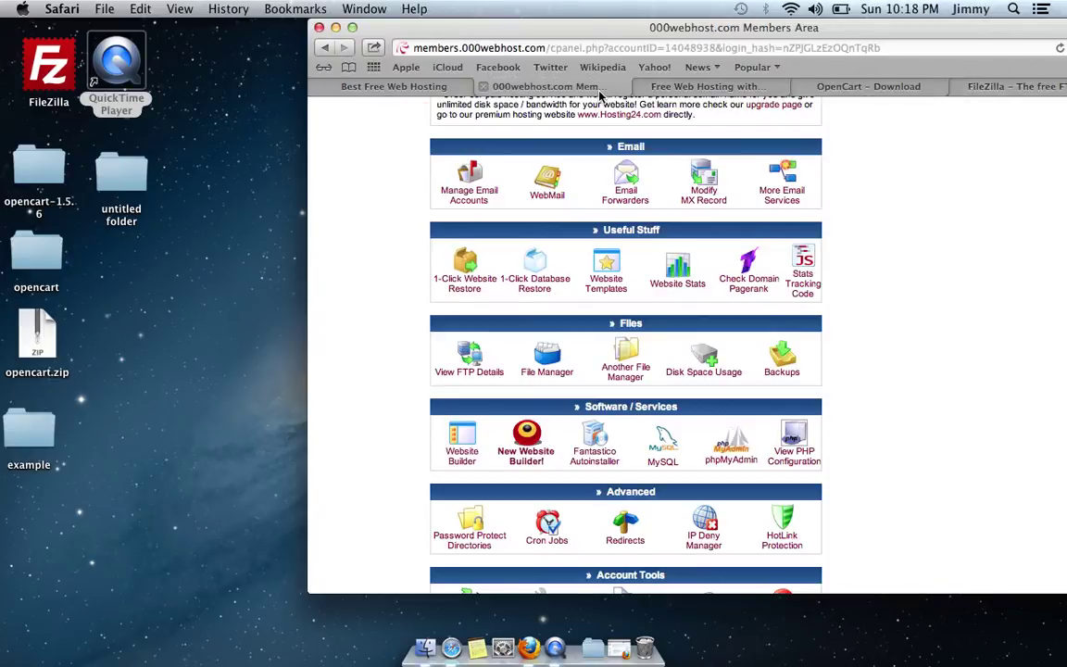
Step: Scroll through the 000webhost control panel down to the Software/Services tools like MySQL and phpMyAdmin
{"action": "scroll", "coordinate": [525, 172], "scroll_direction": "up", "scroll_amount": 5}
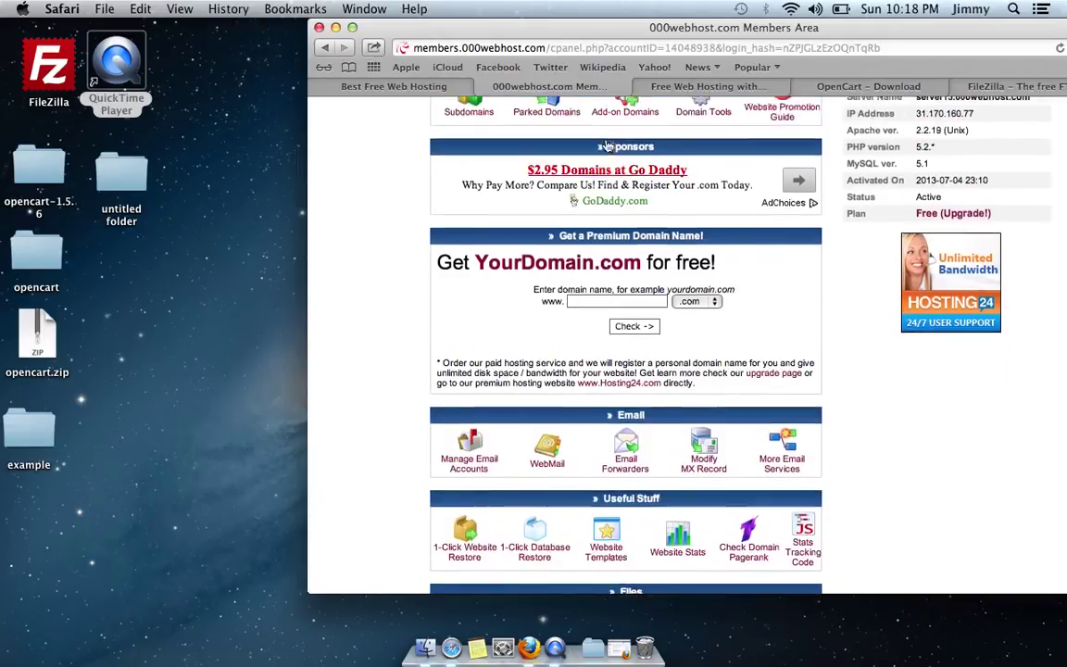
{"action": "scroll", "coordinate": [607, 146], "scroll_direction": "up", "scroll_amount": 5}
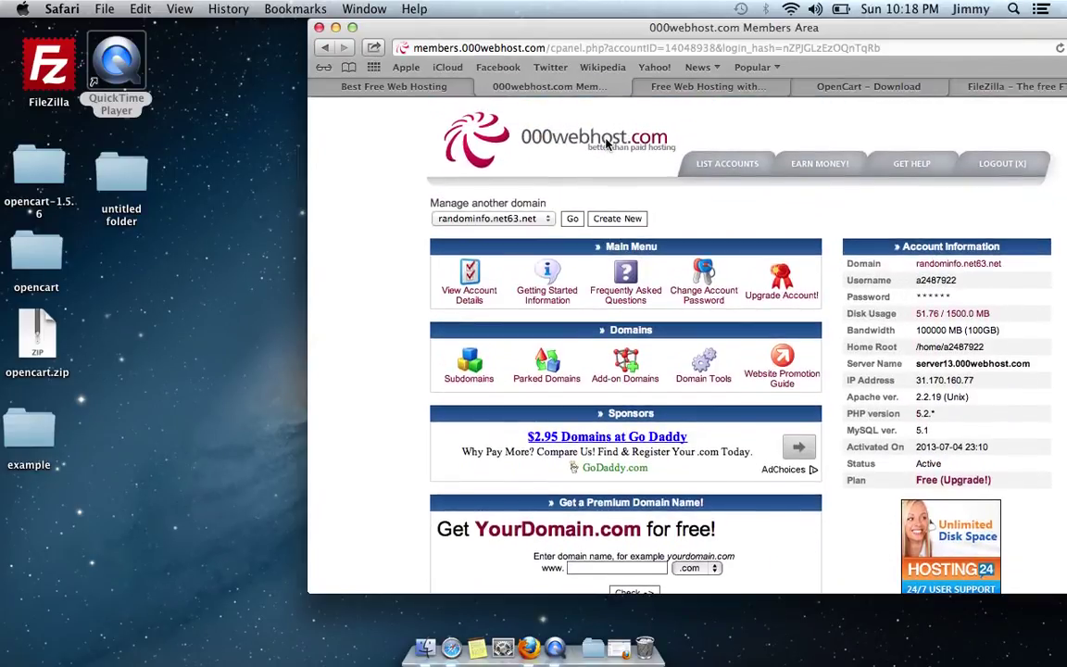
{"action": "scroll", "coordinate": [647, 146], "scroll_direction": "down", "scroll_amount": 2}
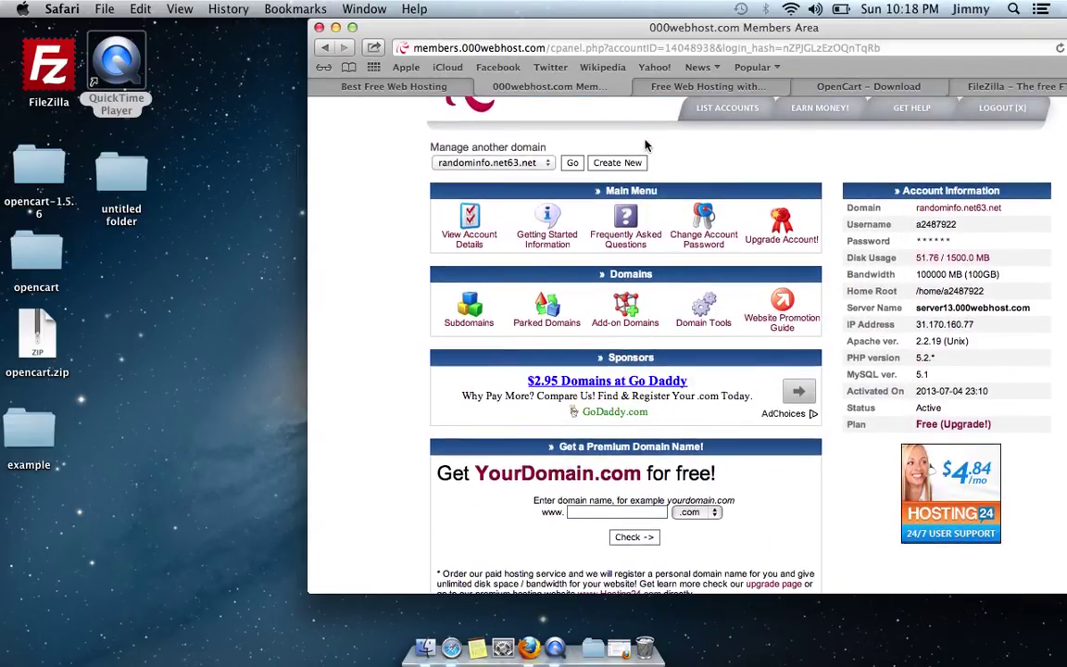
{"action": "scroll", "coordinate": [646, 146], "scroll_direction": "down", "scroll_amount": 1}
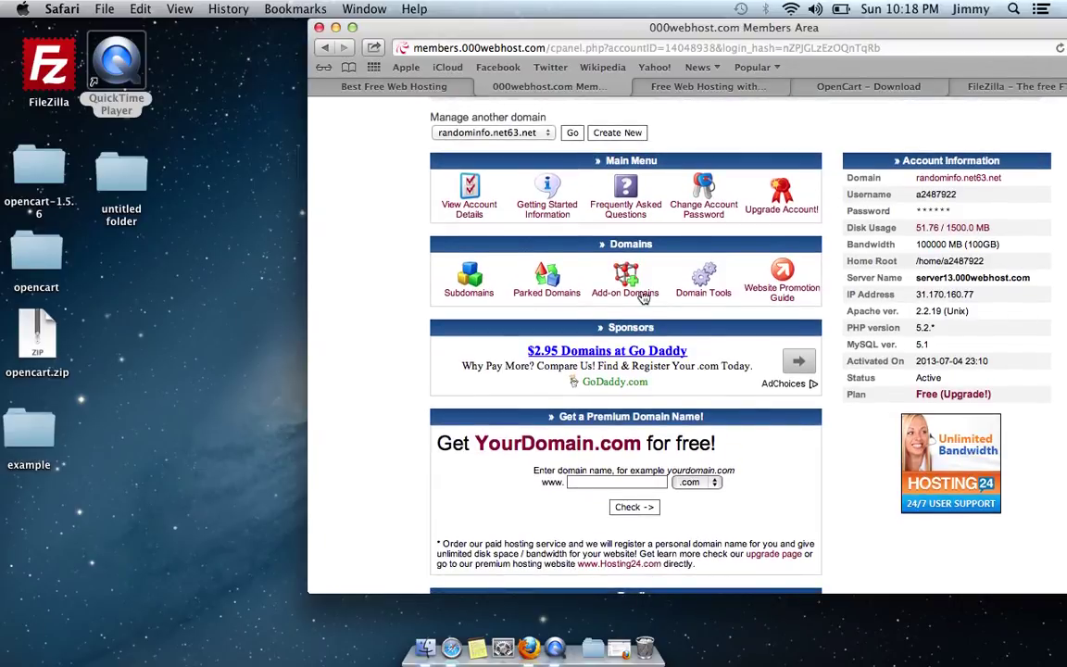
{"action": "scroll", "coordinate": [648, 269], "scroll_direction": "down", "scroll_amount": 1}
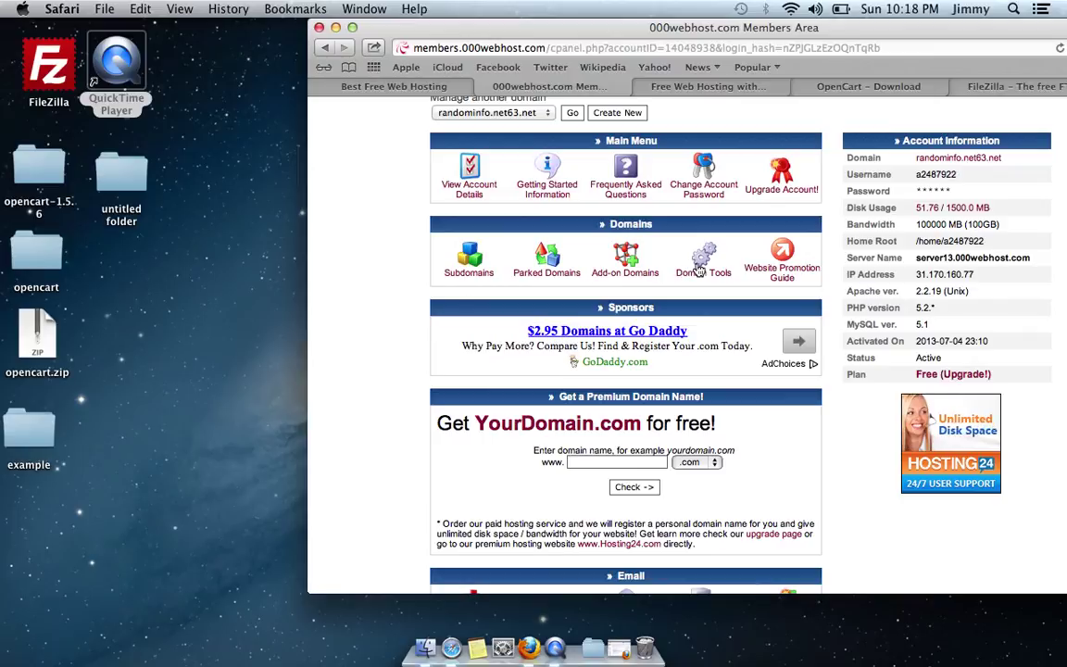
{"action": "scroll", "coordinate": [686, 268], "scroll_direction": "down", "scroll_amount": 5}
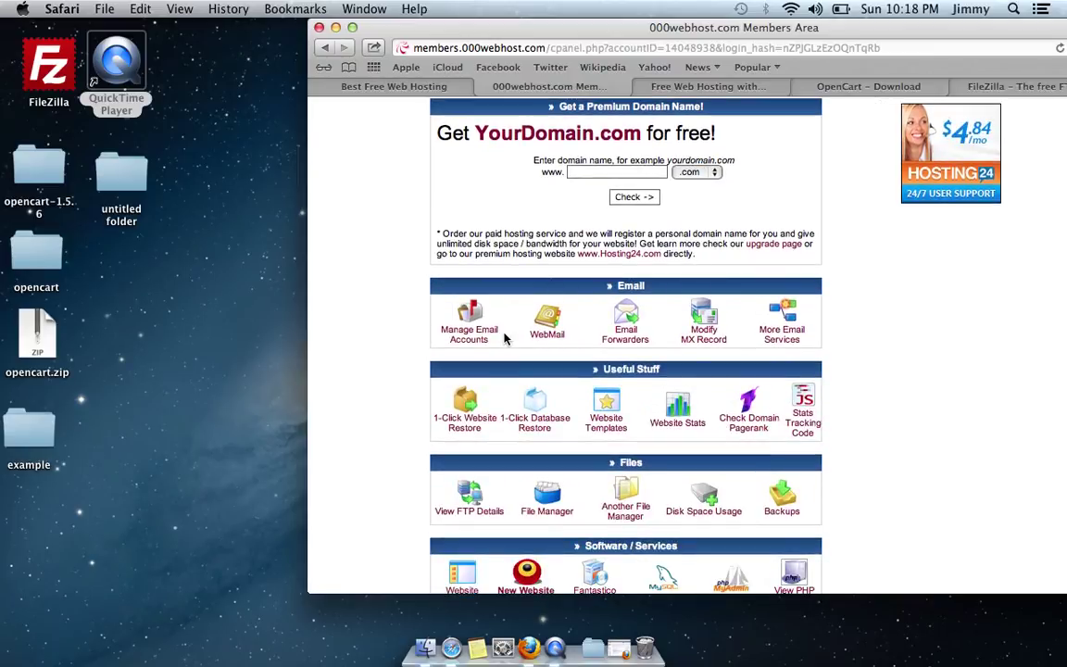
{"action": "scroll", "coordinate": [548, 357], "scroll_direction": "down", "scroll_amount": 2}
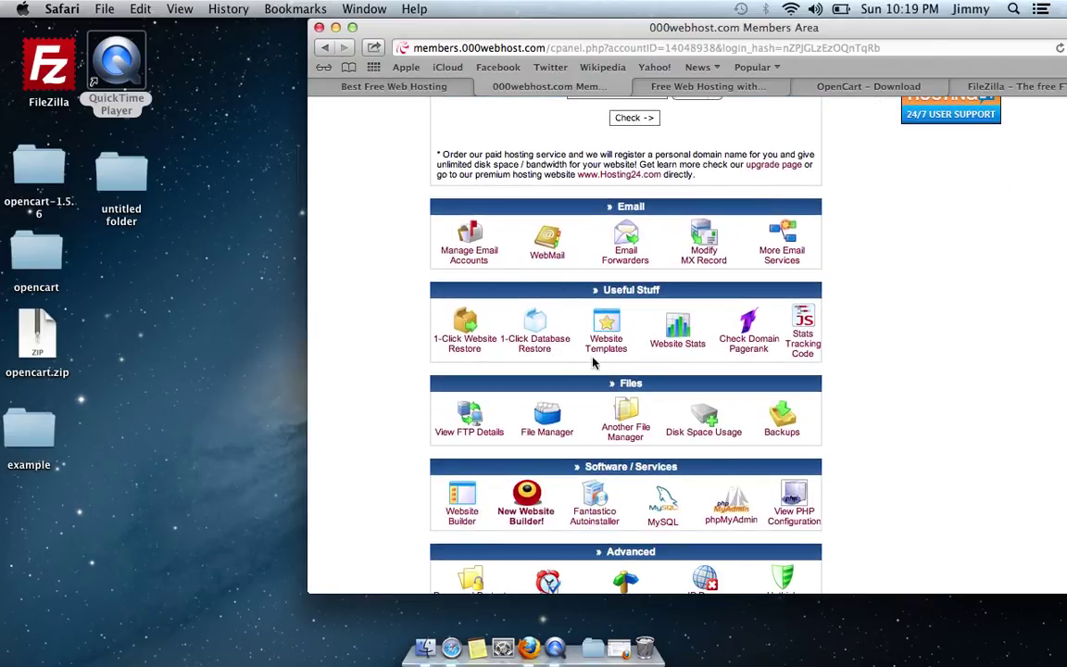
{"action": "scroll", "coordinate": [589, 363], "scroll_direction": "down", "scroll_amount": 1}
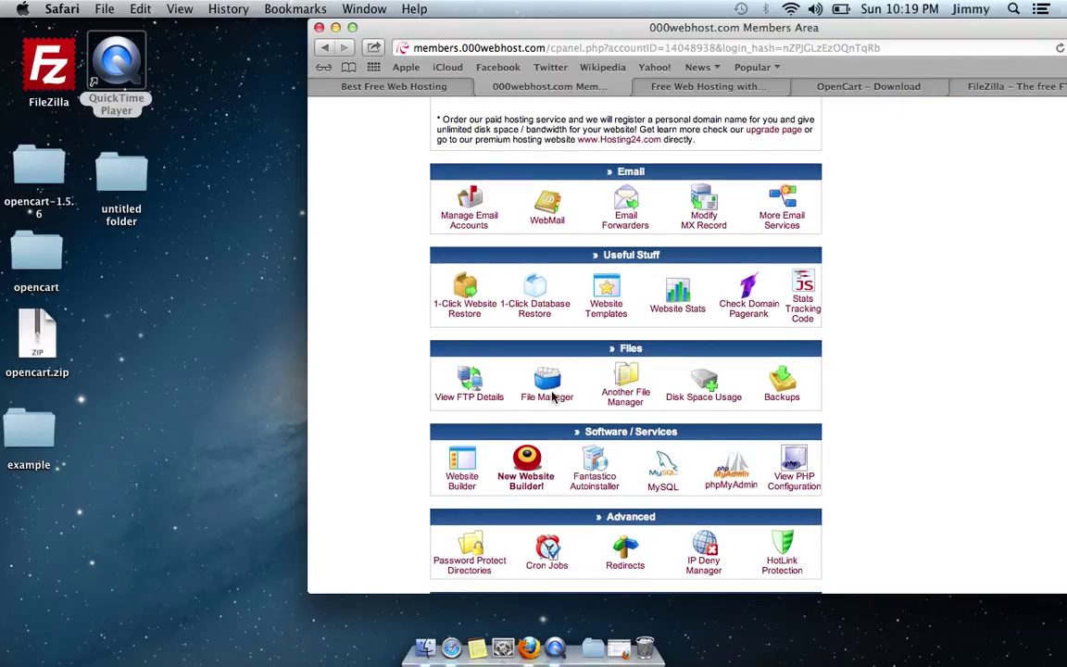
{"action": "scroll", "coordinate": [586, 437], "scroll_direction": "down", "scroll_amount": 3}
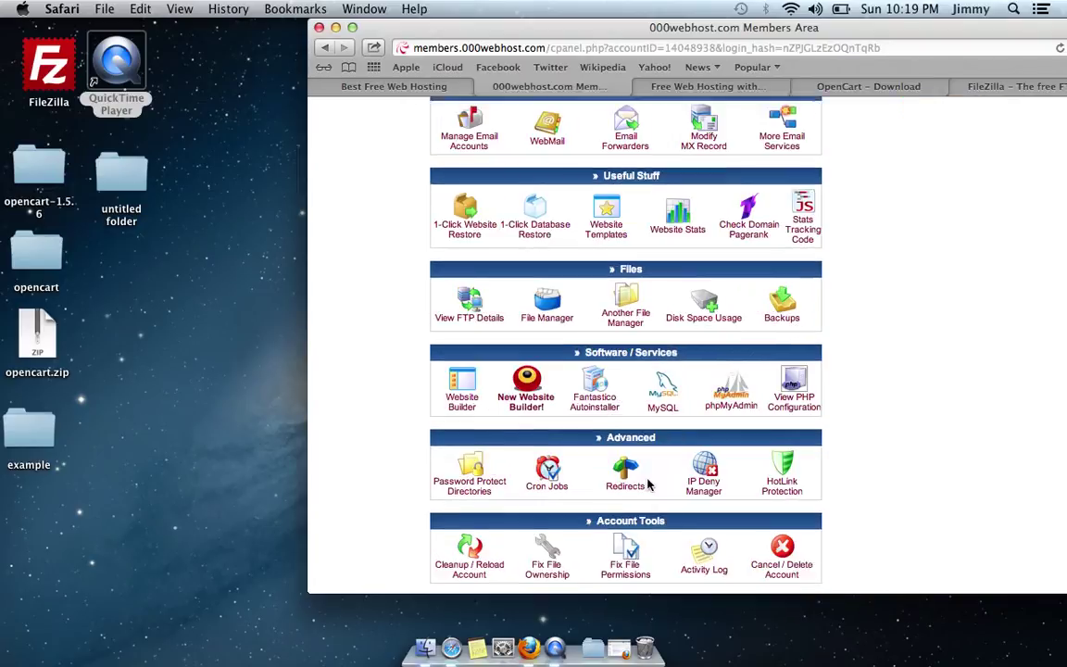
{"action": "scroll", "coordinate": [625, 481], "scroll_direction": "up", "scroll_amount": 4}
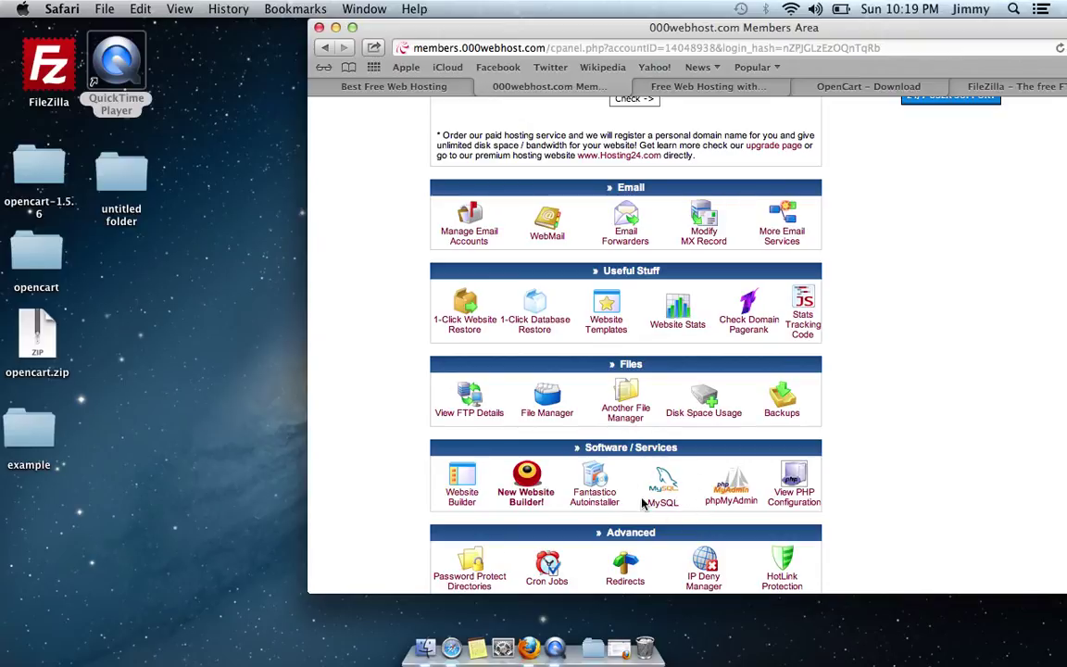
Step: Create MySQL database 'shop' with user 'admin' and its password entered twice
{"action": "left_click", "coordinate": [671, 504]}
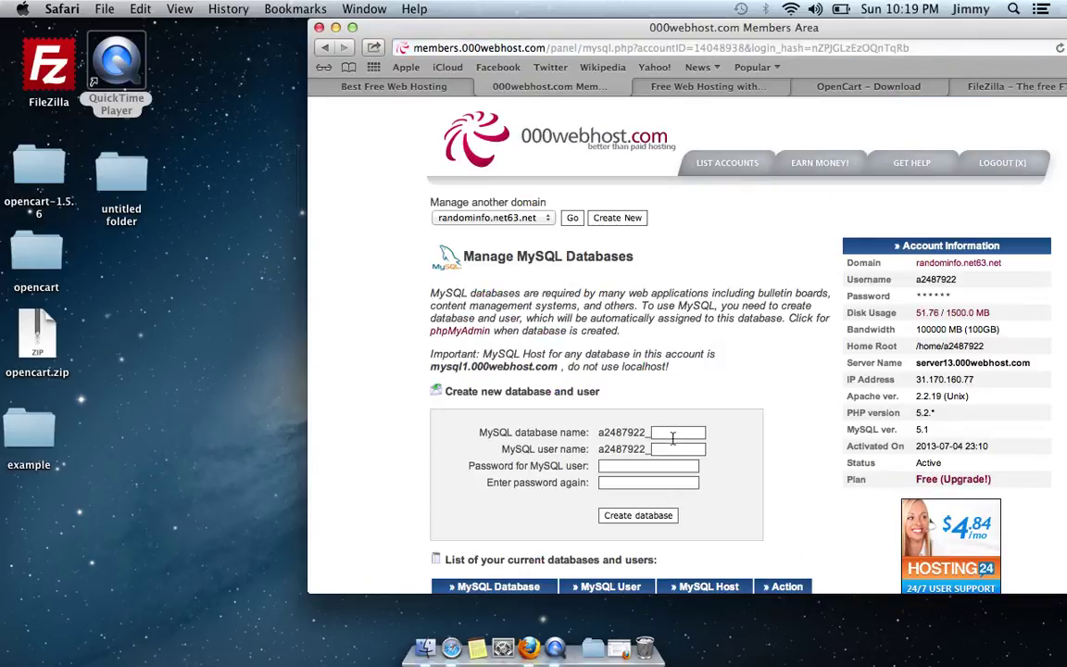
{"action": "scroll", "coordinate": [677, 438], "scroll_direction": "down", "scroll_amount": 1}
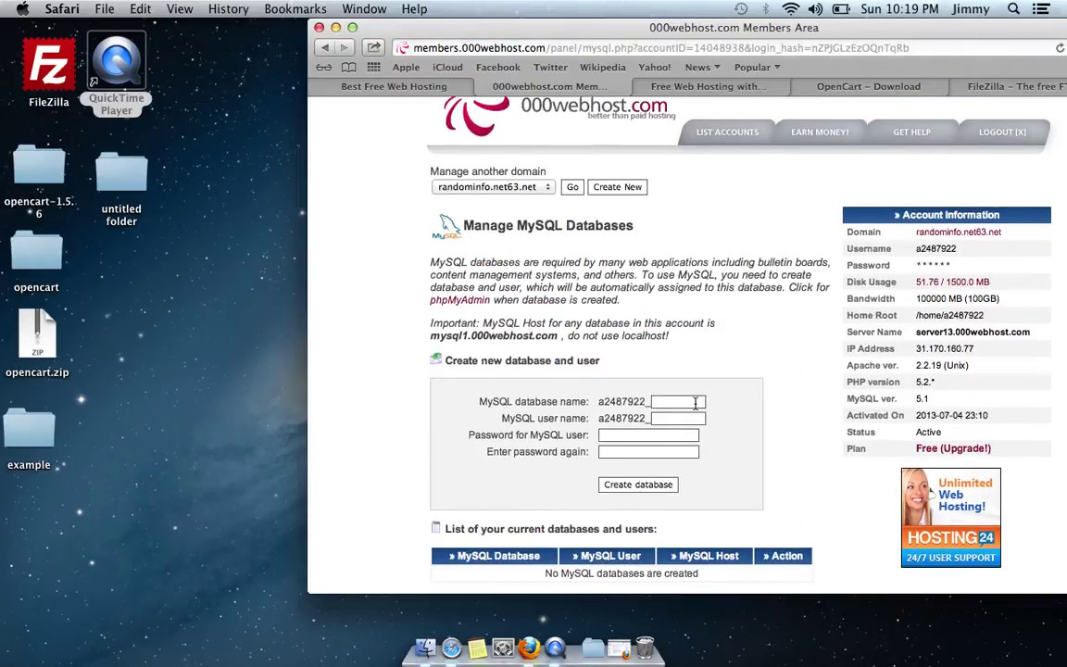
{"action": "left_click", "coordinate": [689, 403]}
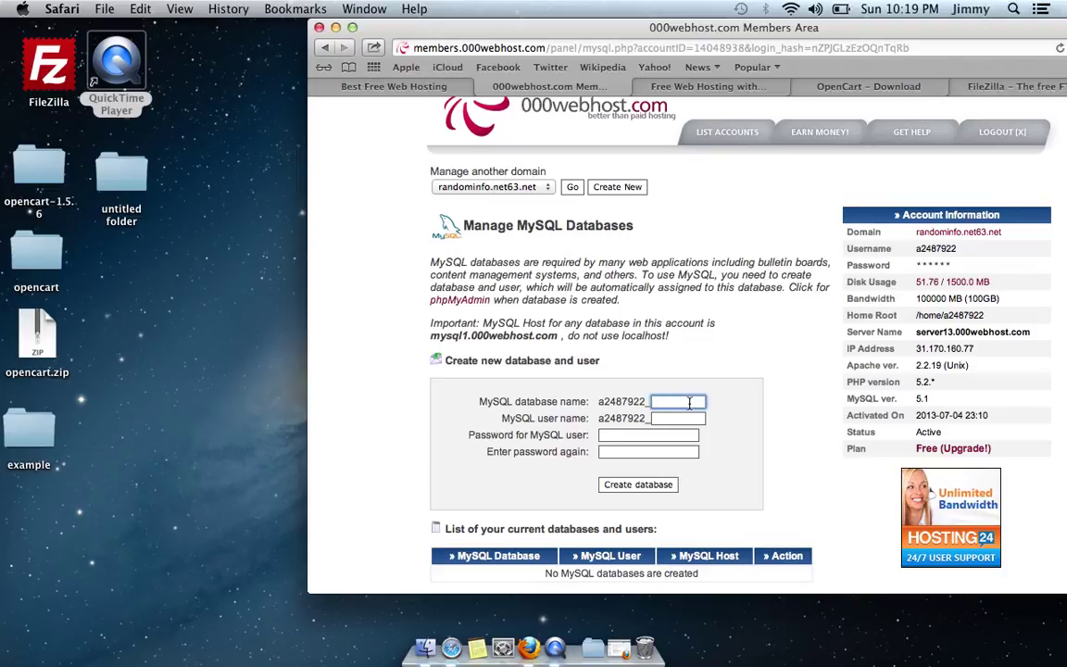
{"action": "type", "text": "shop"}
{"action": "left_click", "coordinate": [662, 419]}
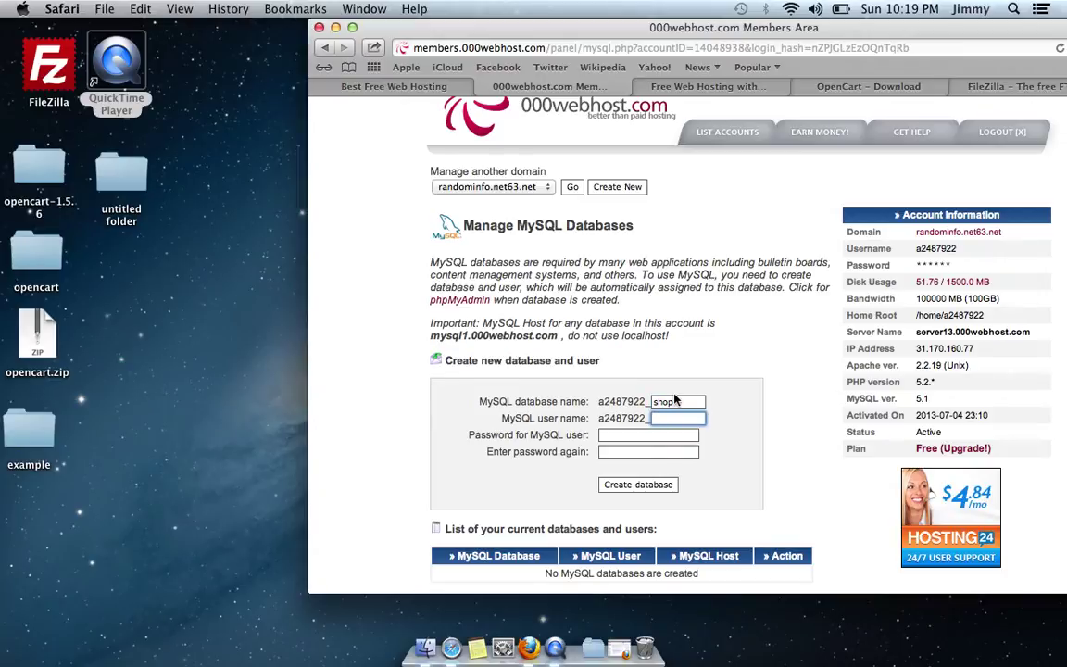
{"action": "type", "text": "admin"}
{"action": "left_click", "coordinate": [646, 436]}
{"action": "type", "text": "•••••••"}
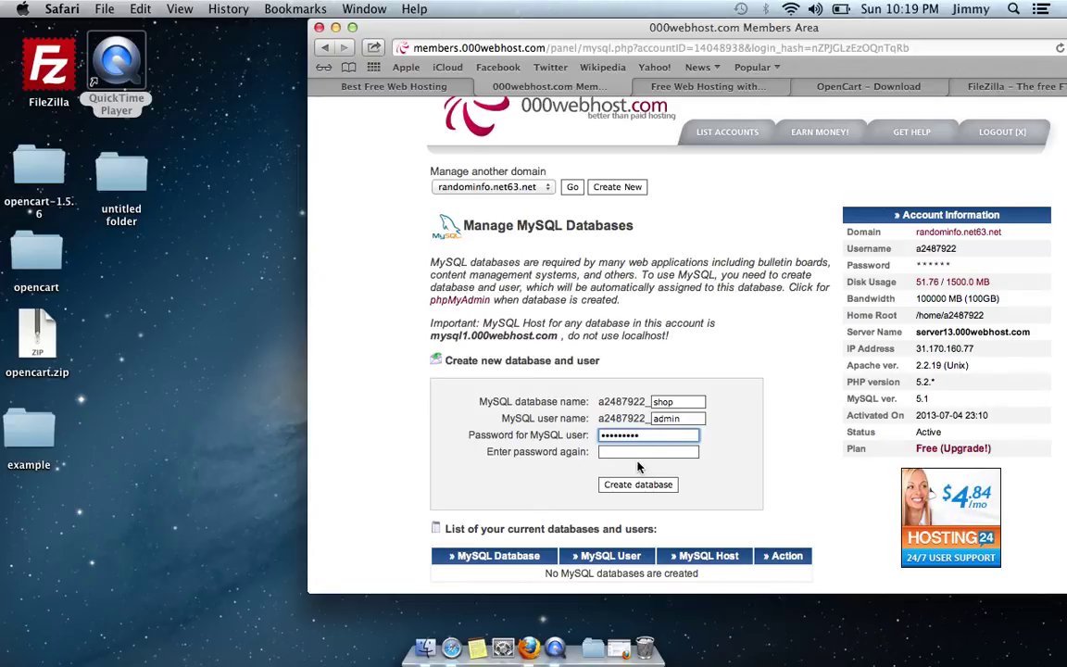
{"action": "left_click", "coordinate": [640, 453]}
{"action": "type", "text": "••••"}
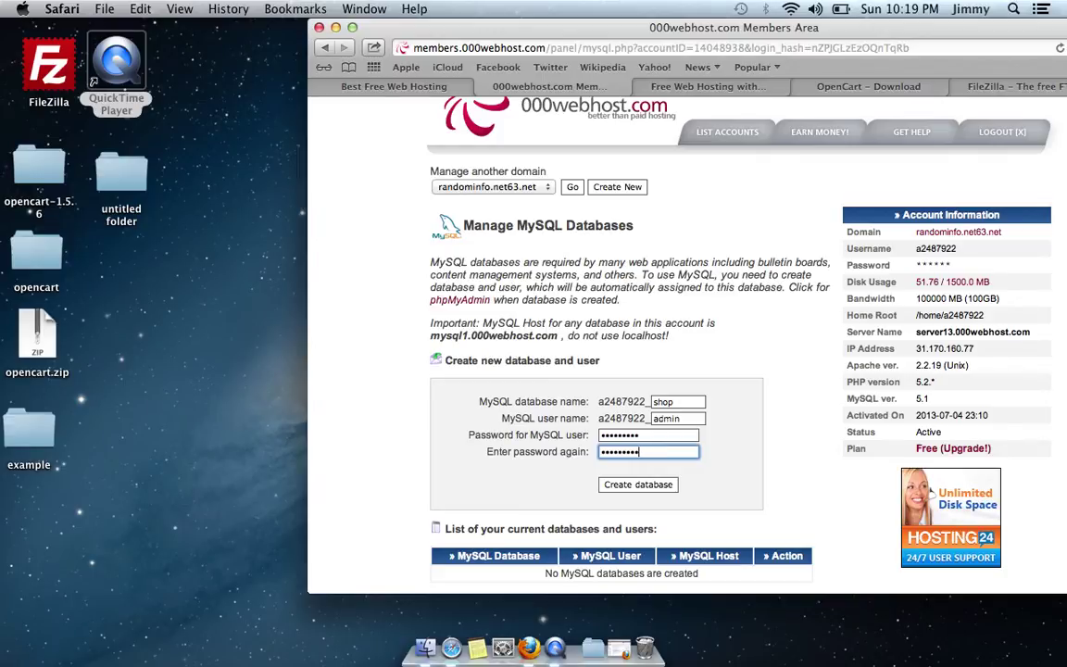
{"action": "left_click", "coordinate": [653, 488]}
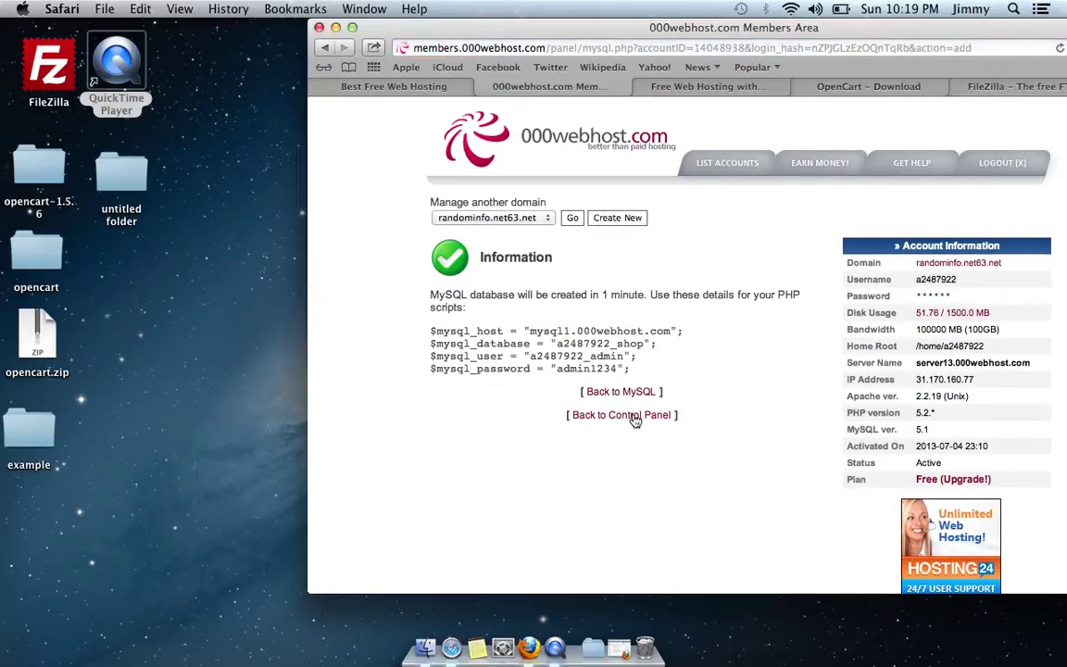
Step: Return to the 000webhost control panel and launch FileZilla from the desktop
{"action": "left_click", "coordinate": [622, 415]}
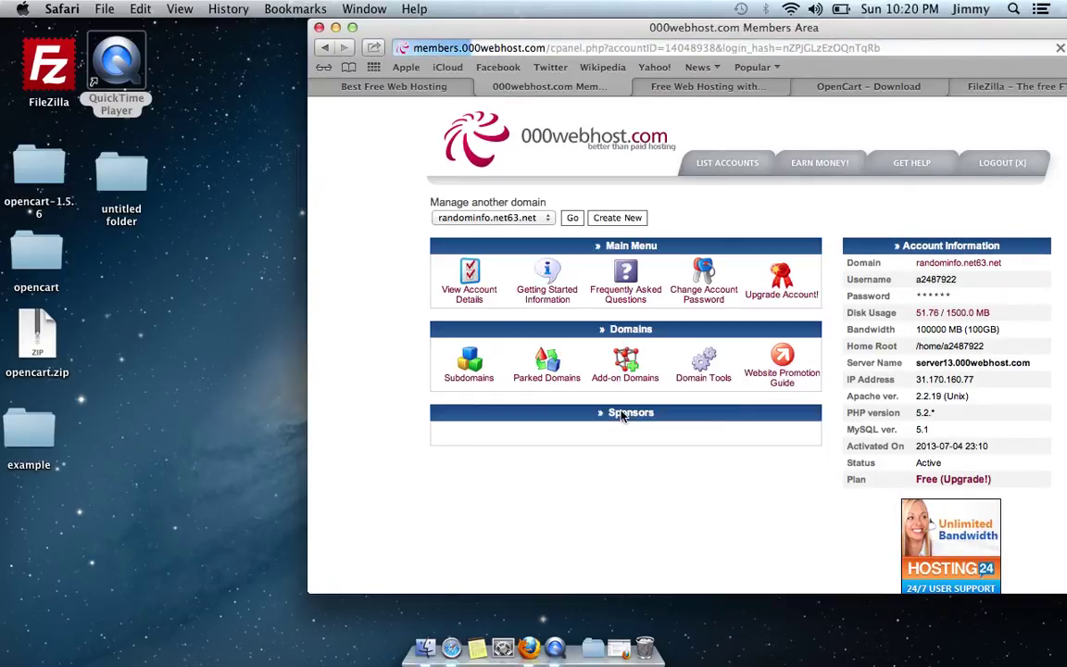
{"action": "scroll", "coordinate": [624, 389], "scroll_direction": "down", "scroll_amount": 5}
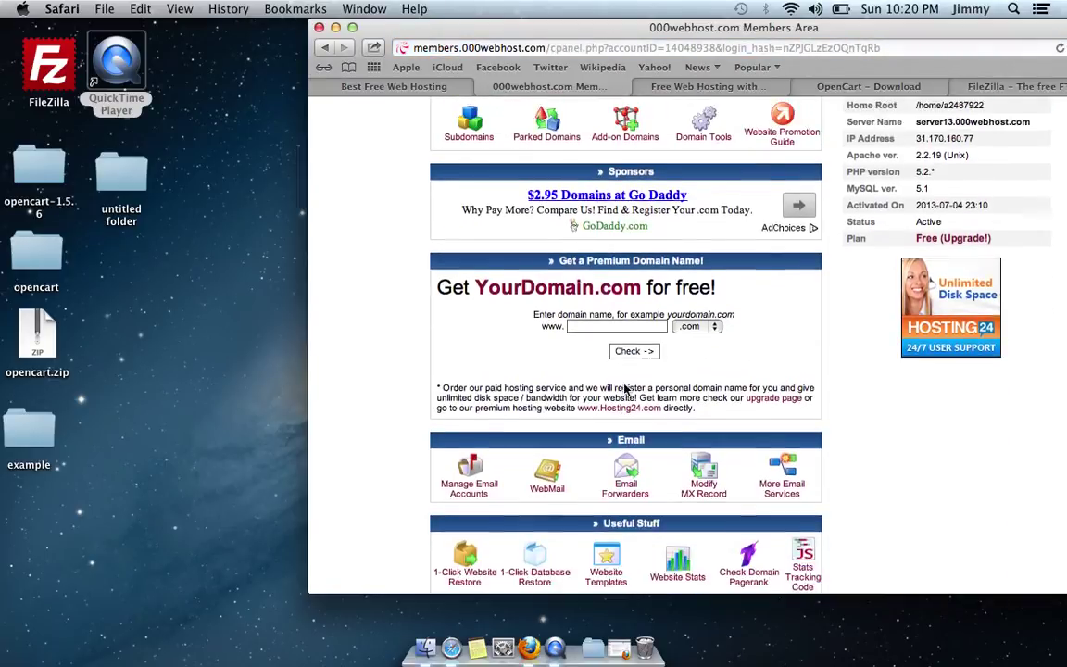
{"action": "scroll", "coordinate": [625, 389], "scroll_direction": "up", "scroll_amount": 1}
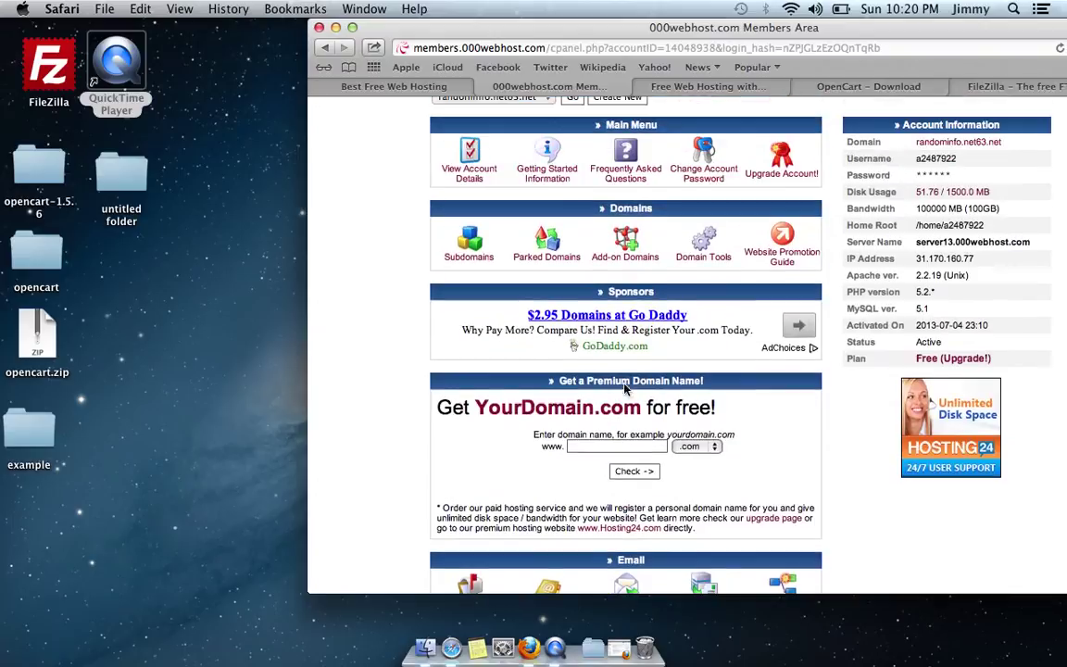
{"action": "double_click", "coordinate": [51, 74]}
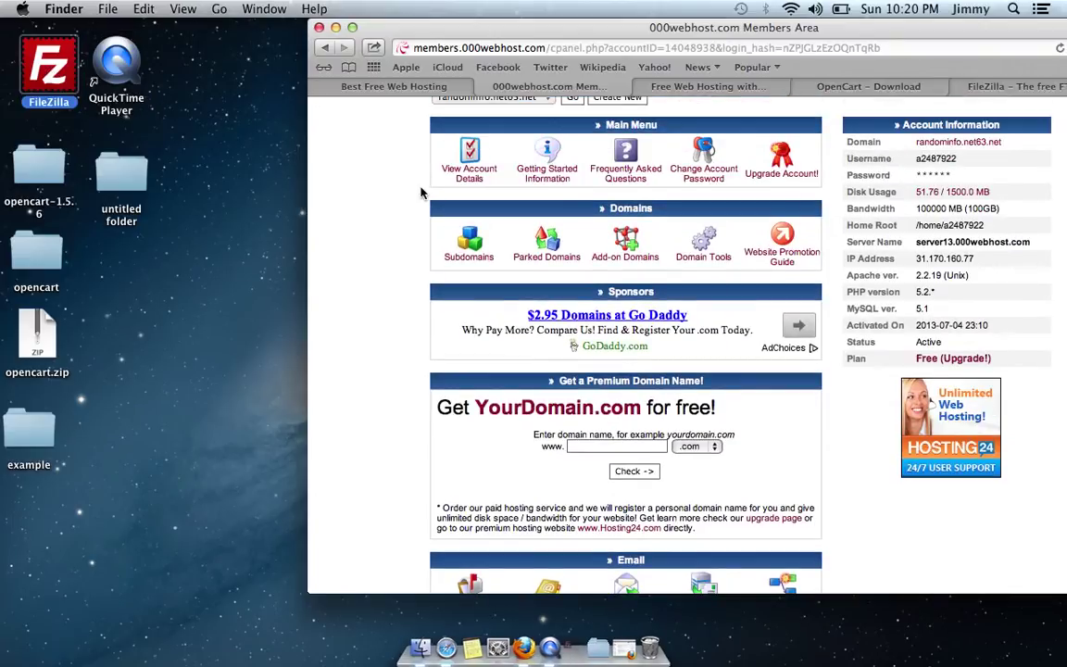
Step: Place Safari beside FileZilla and open the account's FTP login and upload details
{"action": "left_click", "coordinate": [388, 346]}
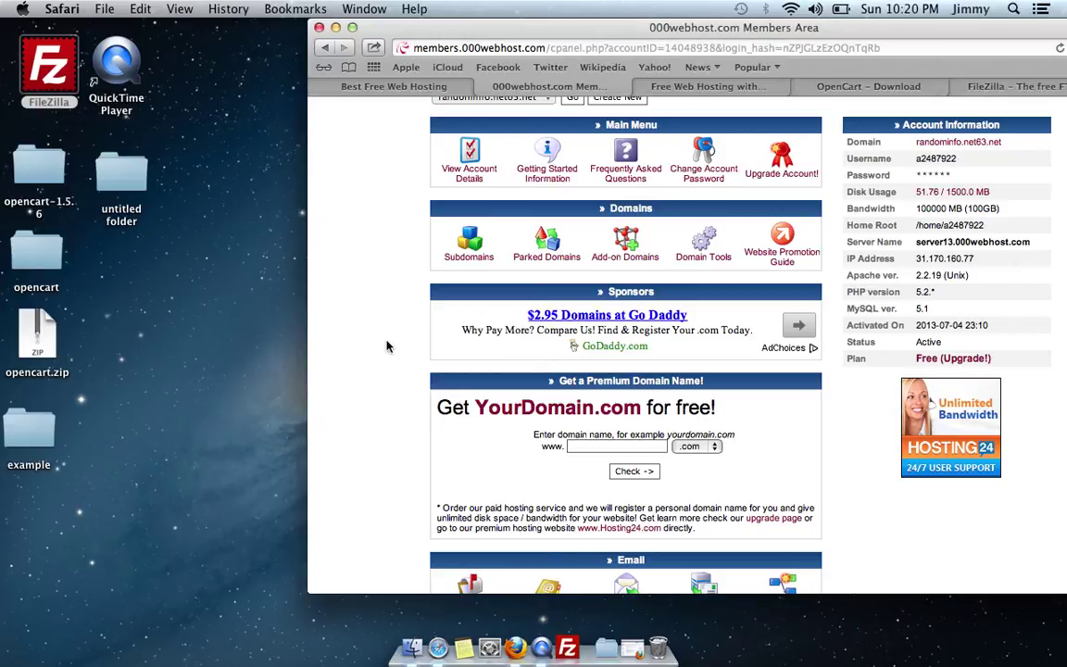
{"action": "scroll", "coordinate": [388, 346], "scroll_direction": "down", "scroll_amount": 5}
{"action": "scroll", "coordinate": [388, 345], "scroll_direction": "down", "scroll_amount": 3}
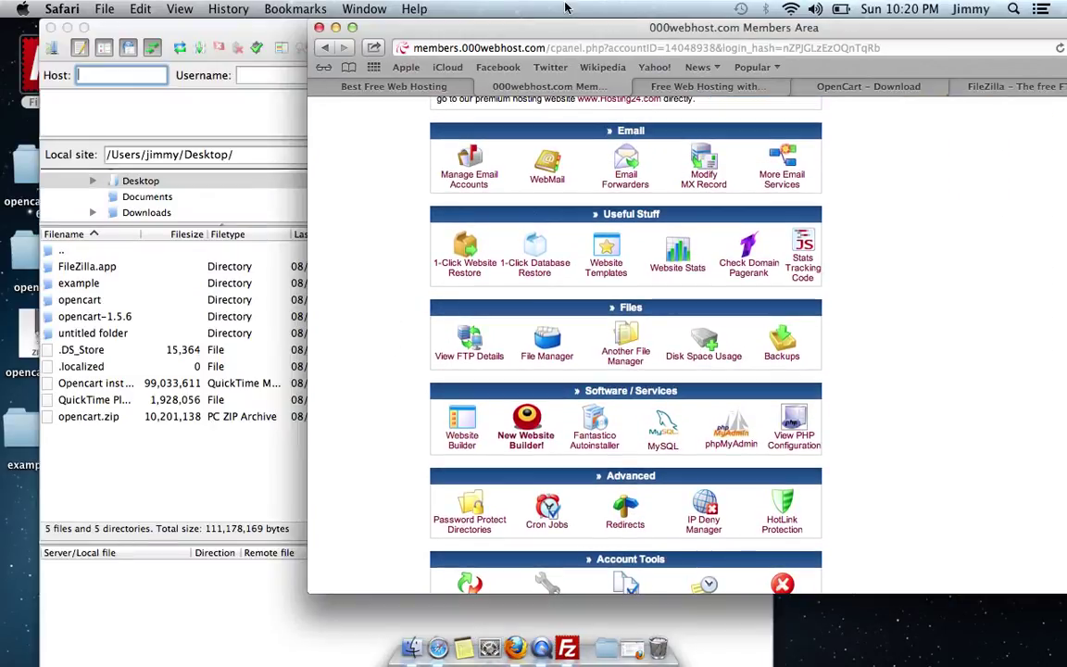
{"action": "left_click_drag", "start_coordinate": [522, 32], "coordinate": [669, 32]}
{"action": "scroll", "coordinate": [649, 269], "scroll_direction": "up", "scroll_amount": 1}
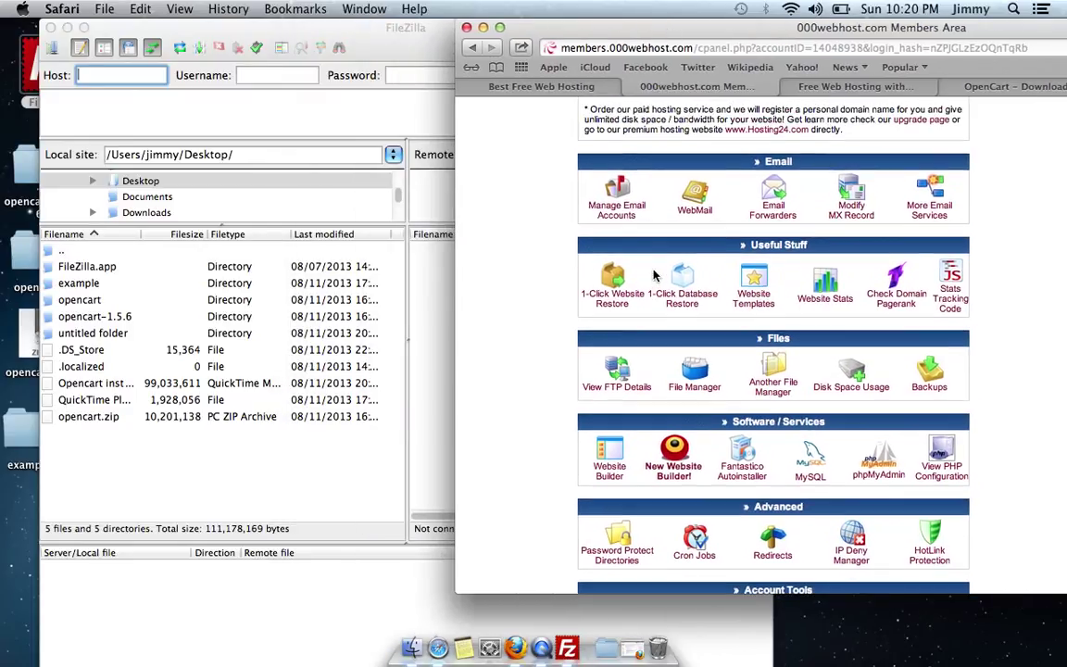
{"action": "scroll", "coordinate": [654, 274], "scroll_direction": "down", "scroll_amount": 1}
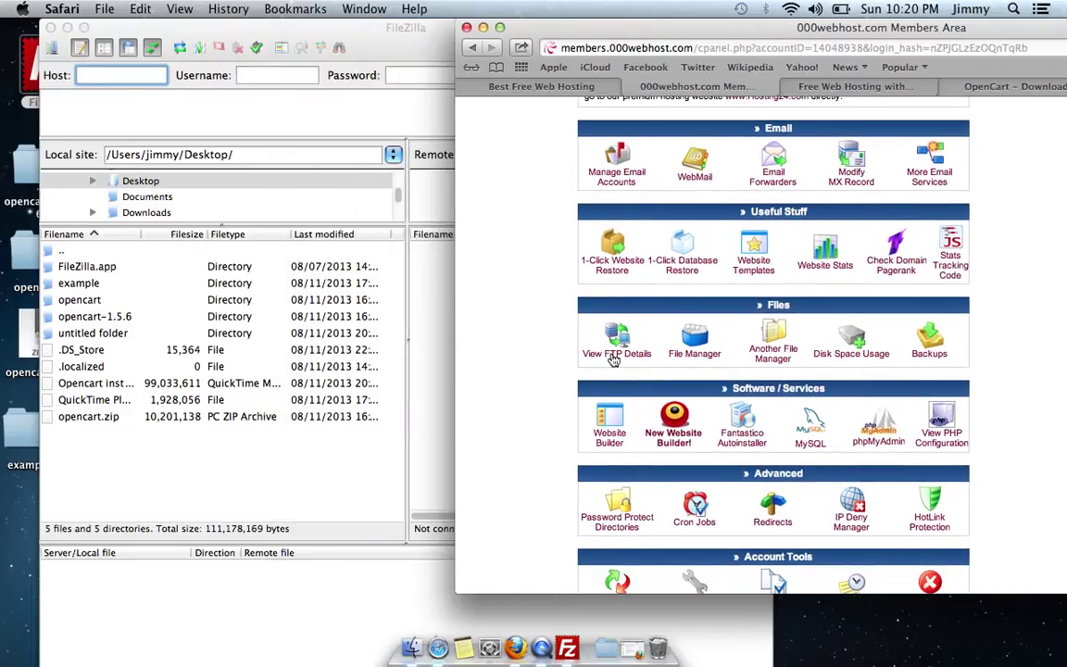
{"action": "left_click", "coordinate": [612, 356]}
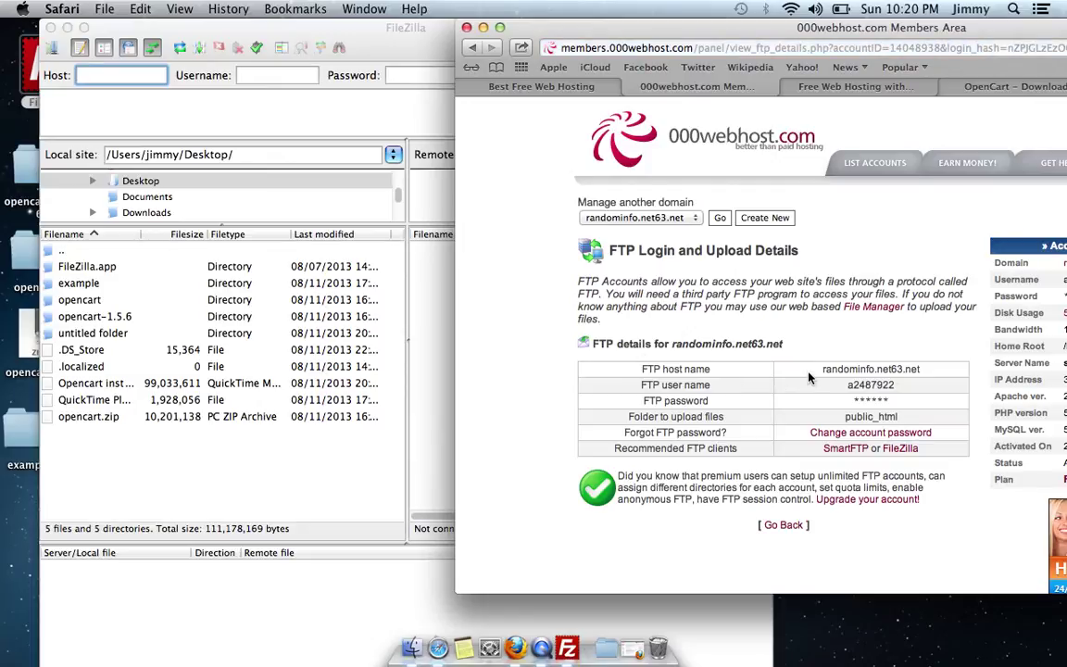
Step: Copy the FTP host randominfo.net63.net and the FTP user name into FileZilla's Host and Username fields
{"action": "left_click_drag", "start_coordinate": [823, 367], "coordinate": [929, 367]}
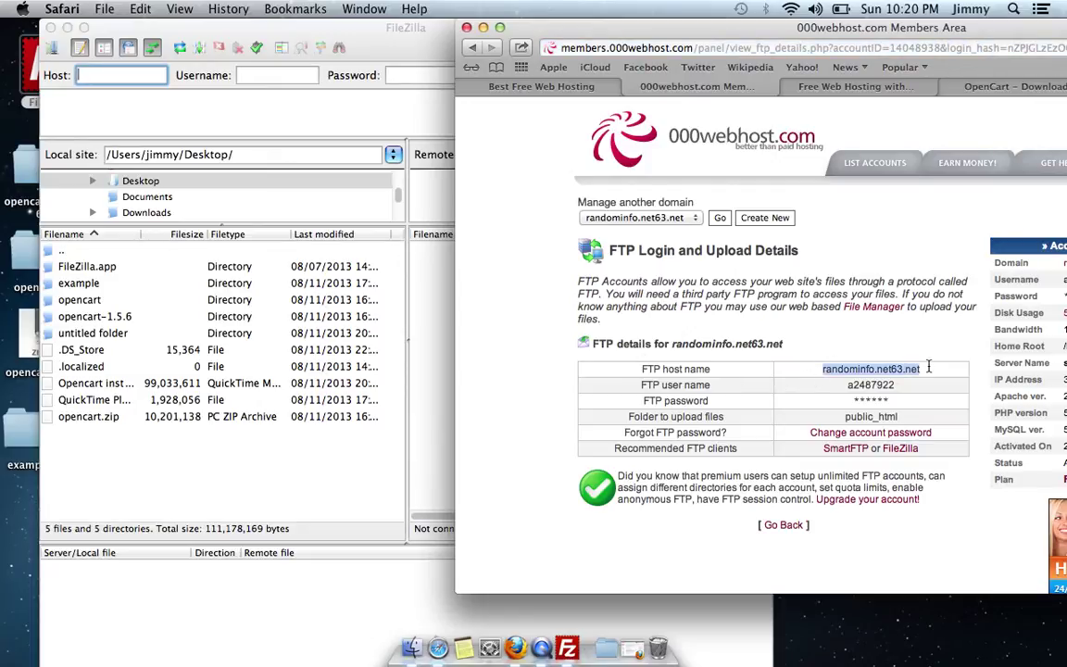
{"action": "key", "text": "super+c"}
{"action": "left_click", "coordinate": [156, 74]}
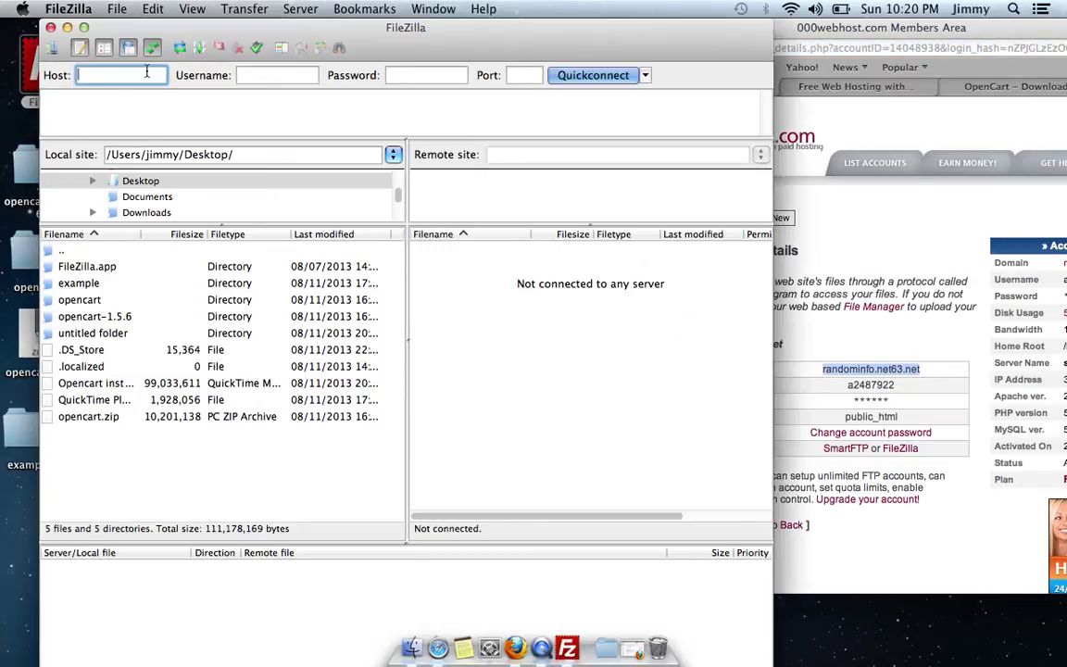
{"action": "key", "text": "super+v"}
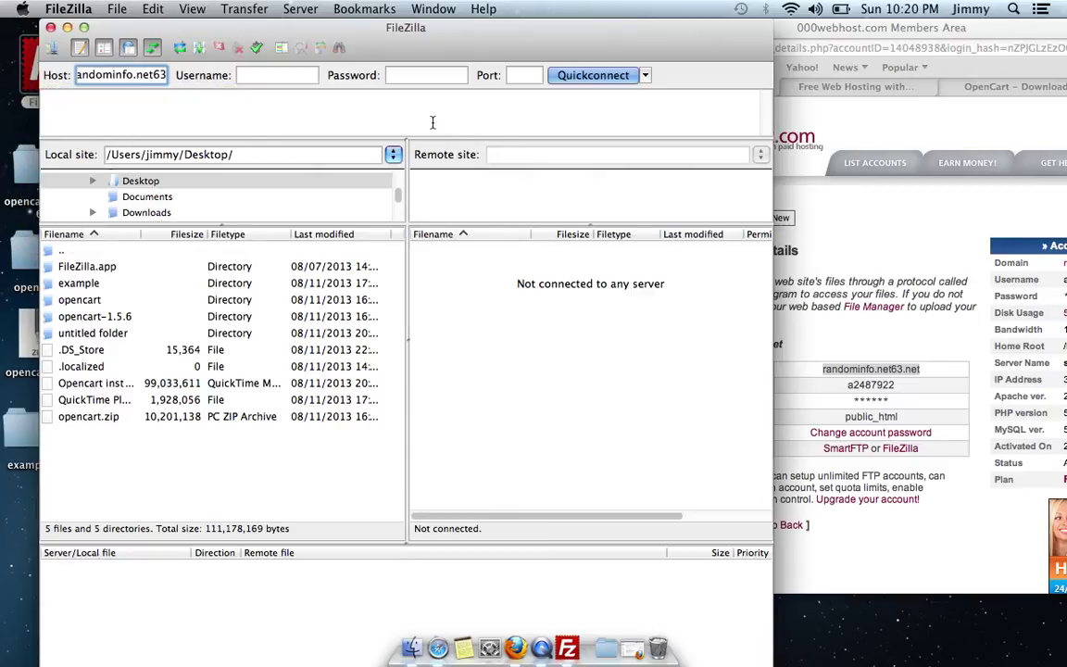
{"action": "left_click", "coordinate": [922, 271]}
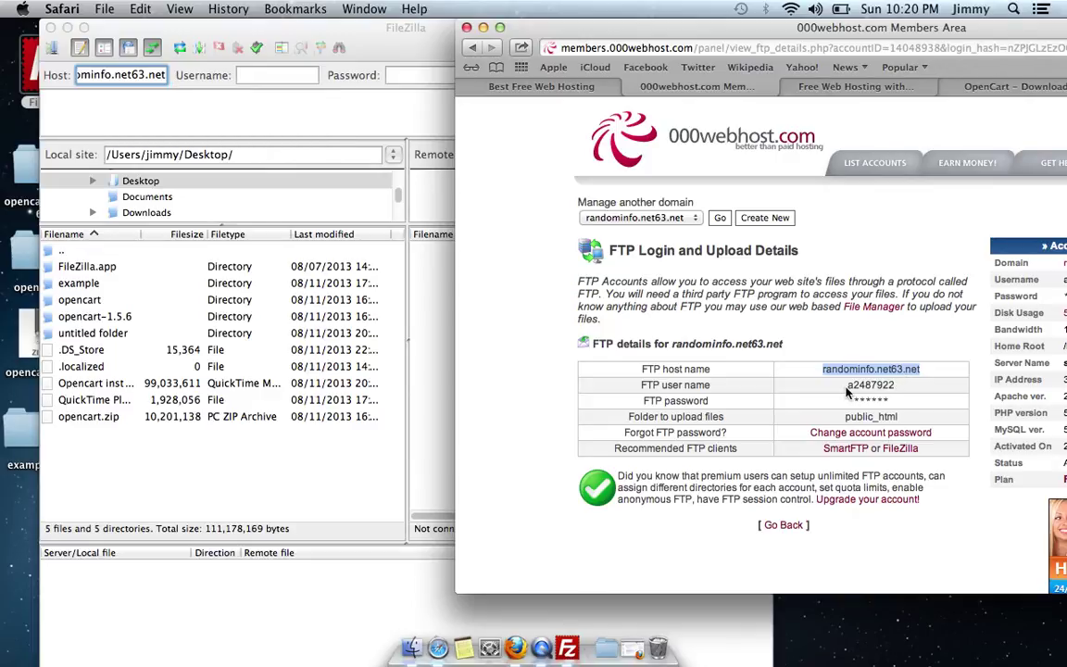
{"action": "left_click_drag", "start_coordinate": [846, 393], "coordinate": [897, 385]}
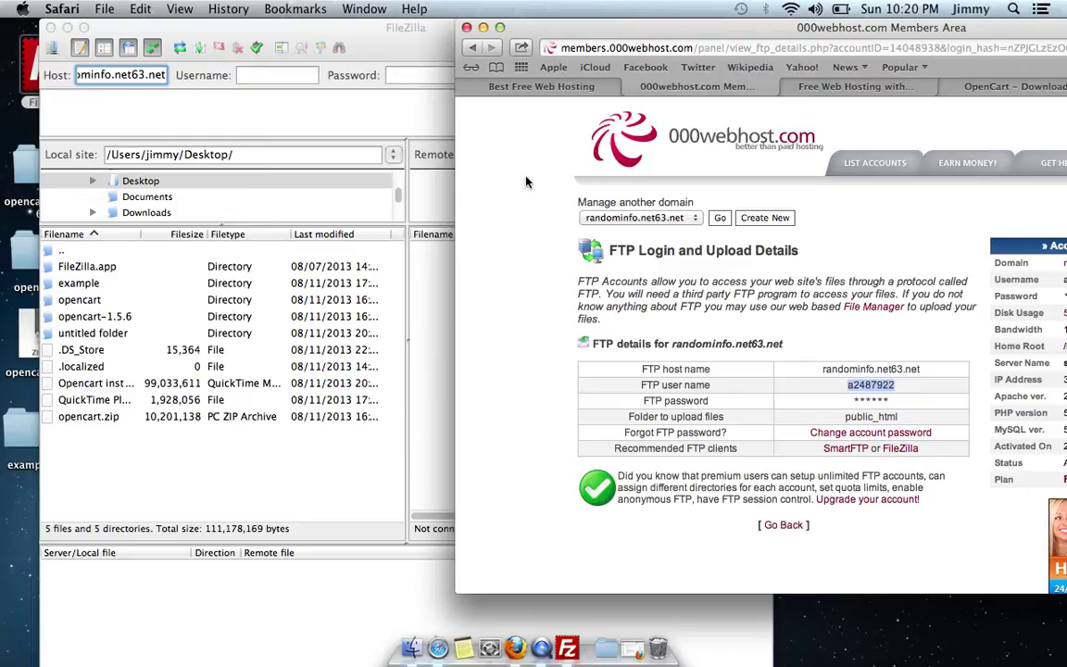
{"action": "left_click", "coordinate": [273, 78]}
{"action": "left_click", "coordinate": [275, 75]}
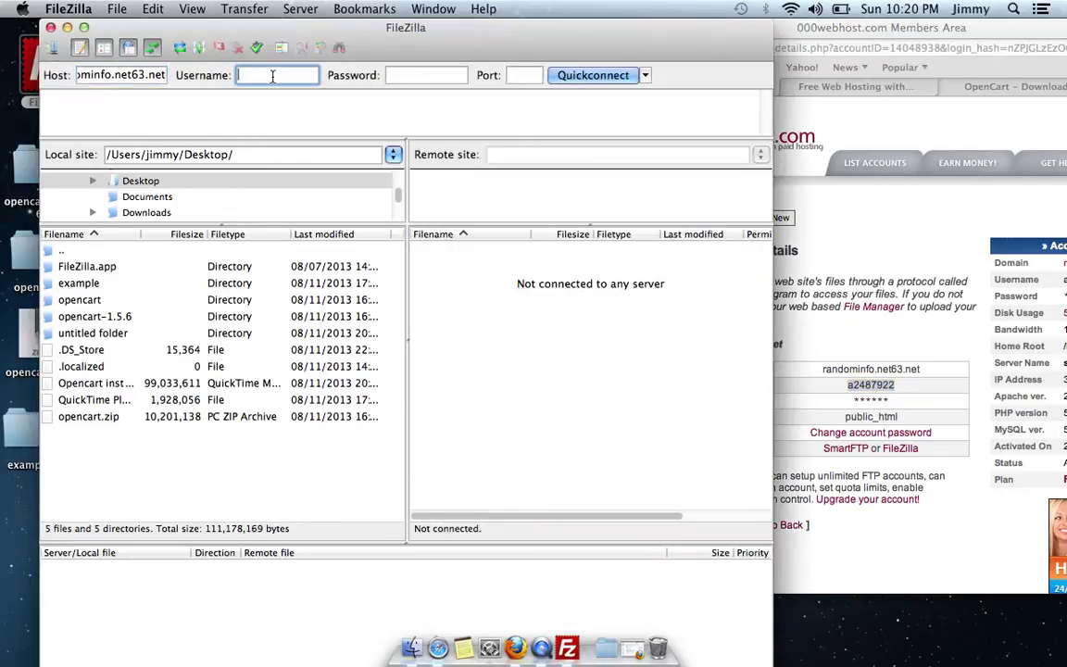
{"action": "key", "text": "super+v"}
Step: Enter the FTP password, connect with Quickconnect, and open the remote public_html folder
{"action": "left_click", "coordinate": [398, 75]}
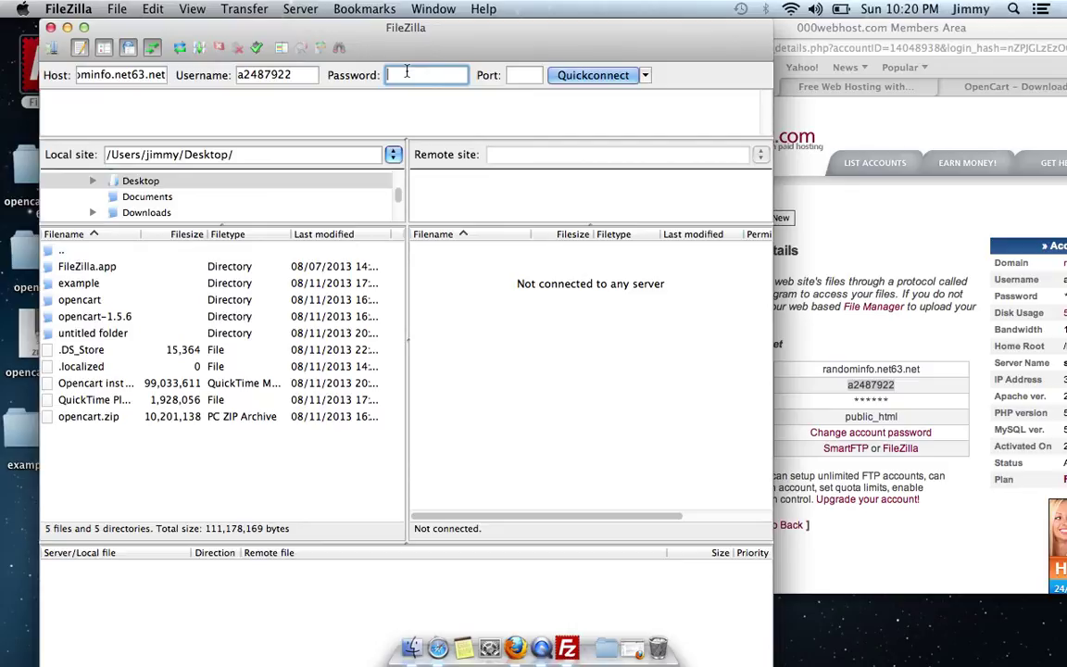
{"action": "type", "text": "••••••••••••"}
{"action": "left_click", "coordinate": [594, 76]}
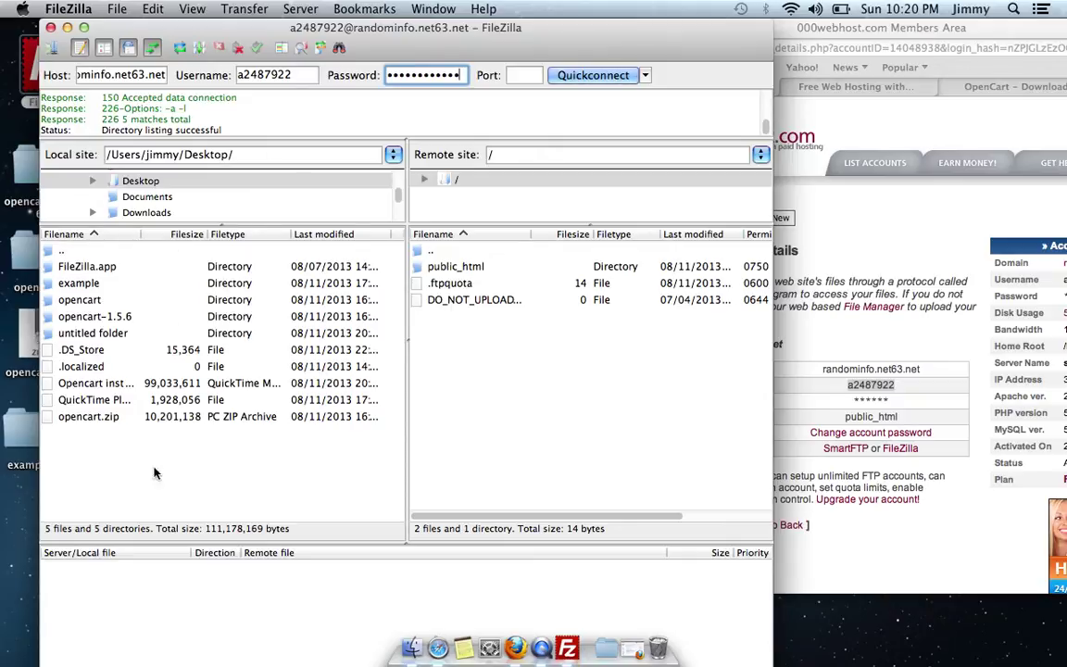
{"action": "double_click", "coordinate": [417, 269]}
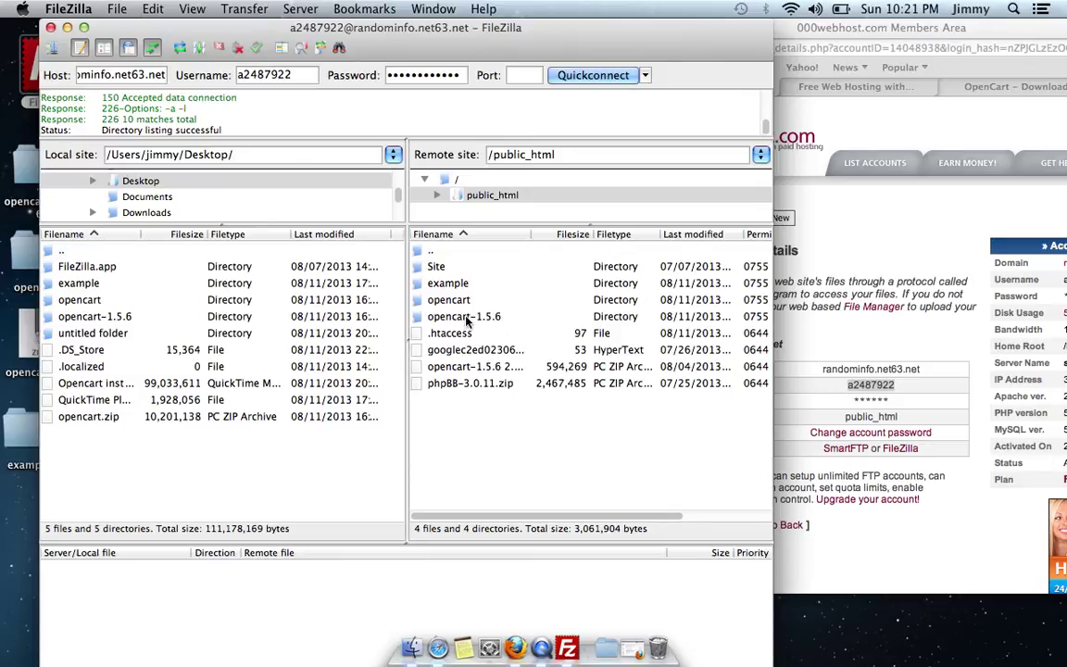
{"action": "left_click_drag", "start_coordinate": [173, 37], "coordinate": [215, 38]}
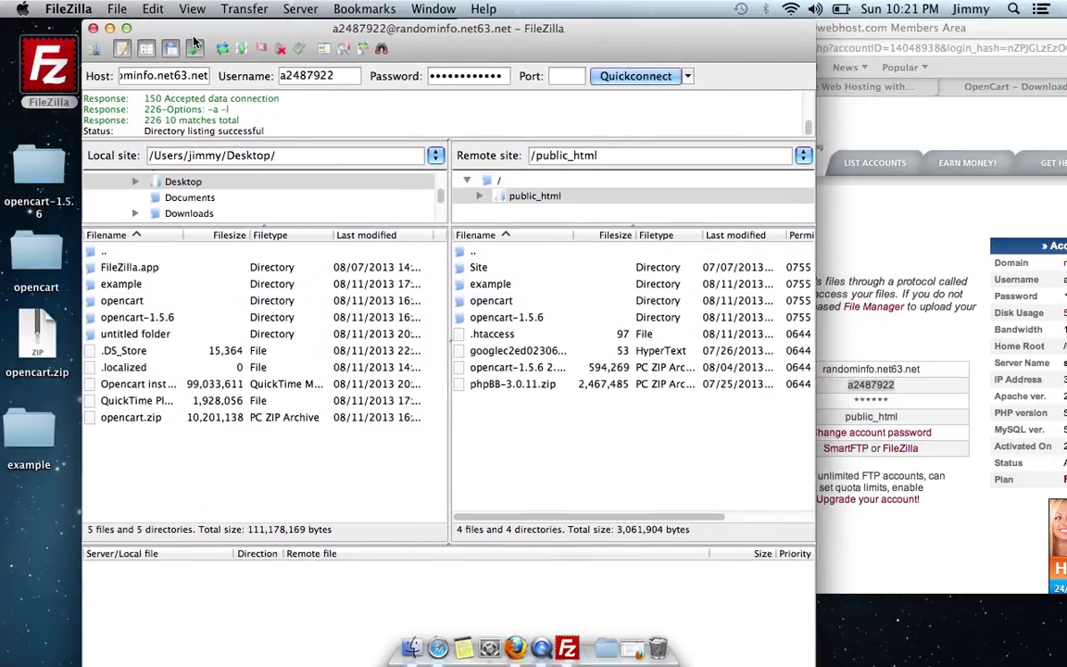
Step: Upload the desktop 'example' folder to /public_html, choosing Overwrite for existing files
{"action": "left_click", "coordinate": [30, 435]}
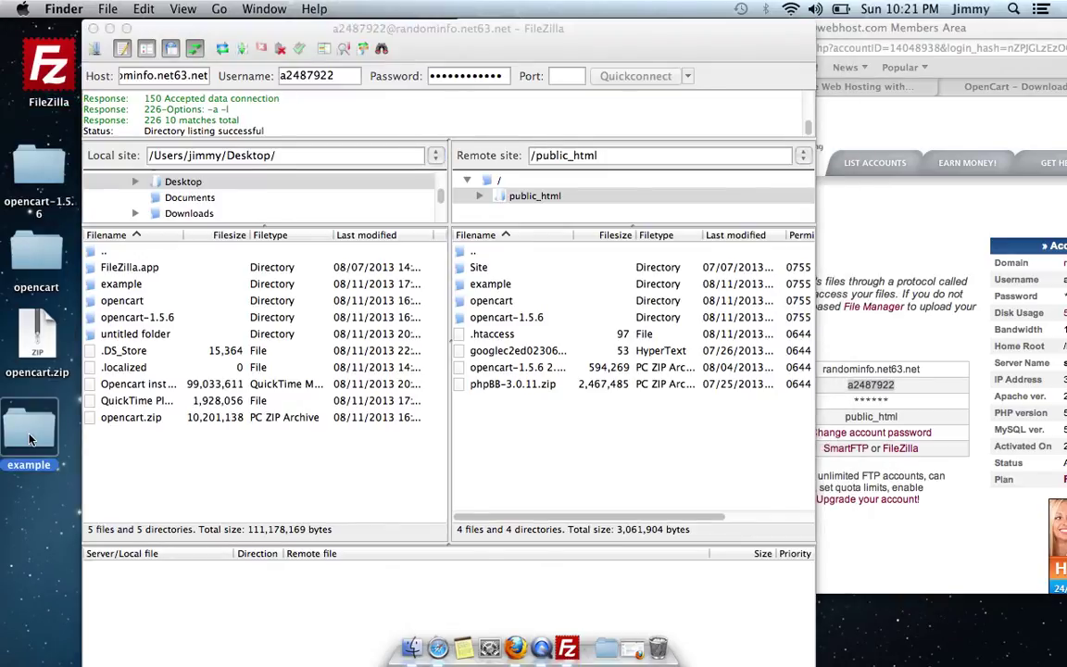
{"action": "left_click_drag", "start_coordinate": [30, 438], "coordinate": [528, 418]}
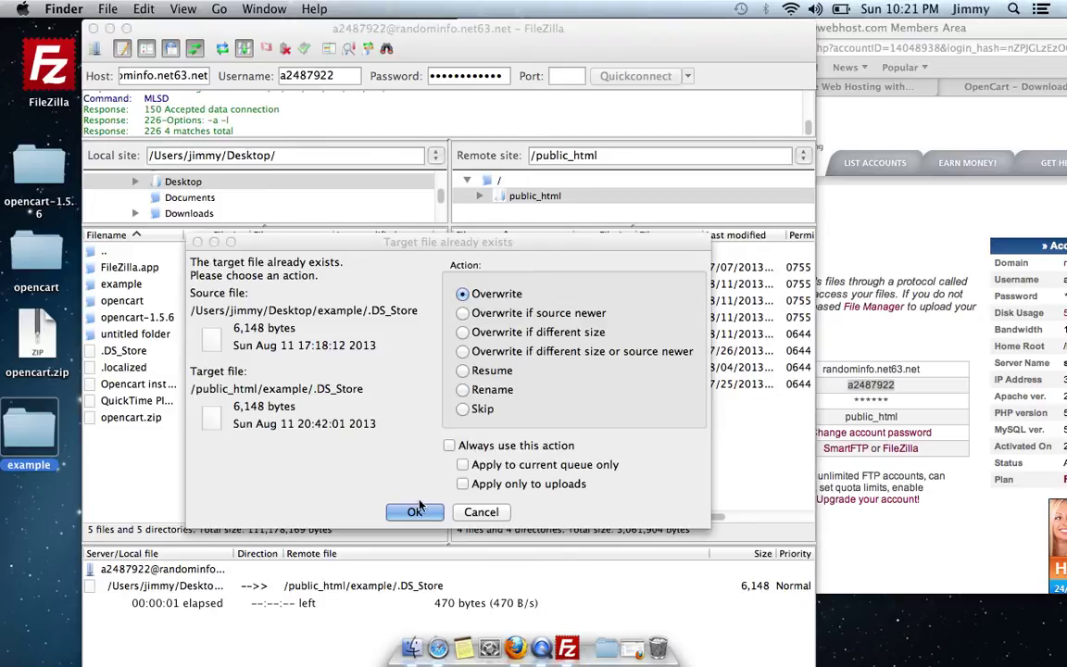
{"action": "left_click", "coordinate": [450, 445]}
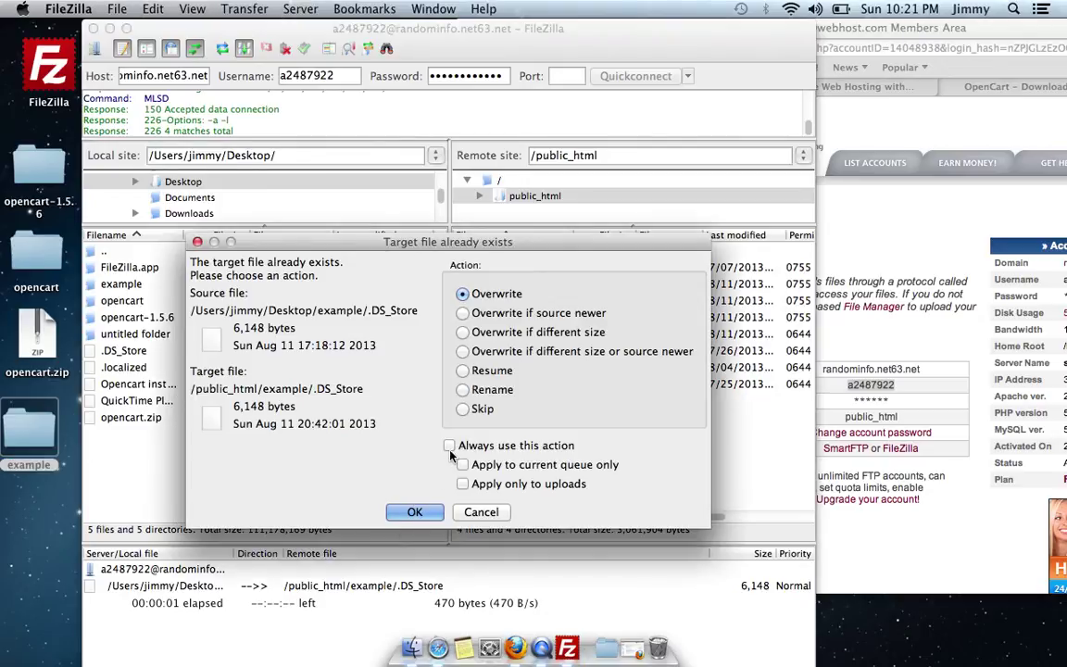
{"action": "left_click", "coordinate": [414, 513]}
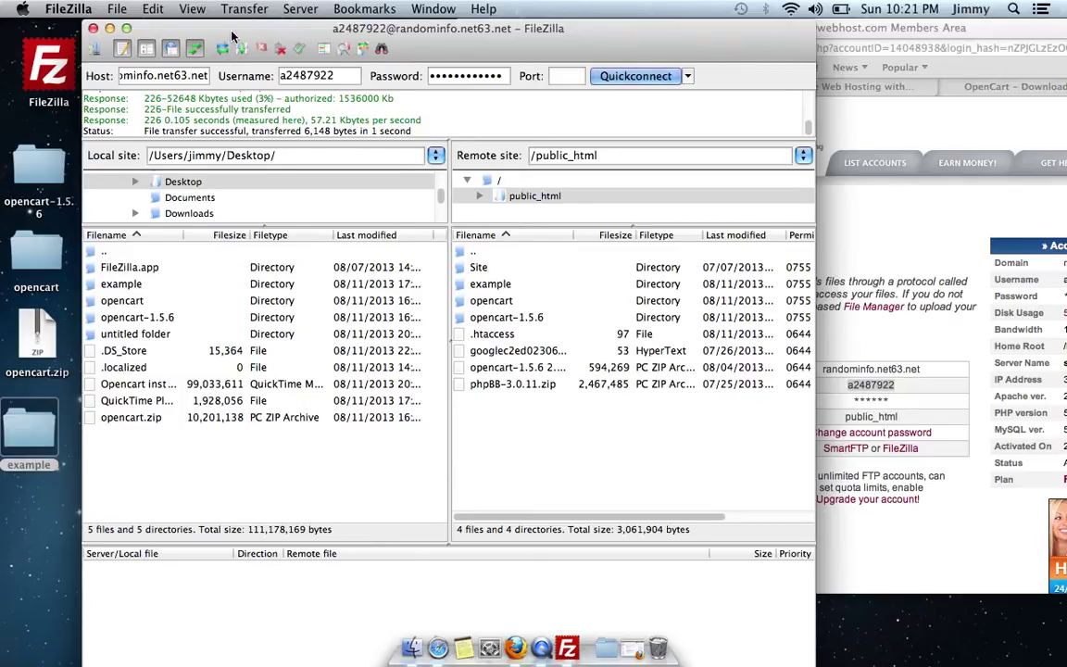
{"action": "left_click_drag", "start_coordinate": [204, 31], "coordinate": [192, 31]}
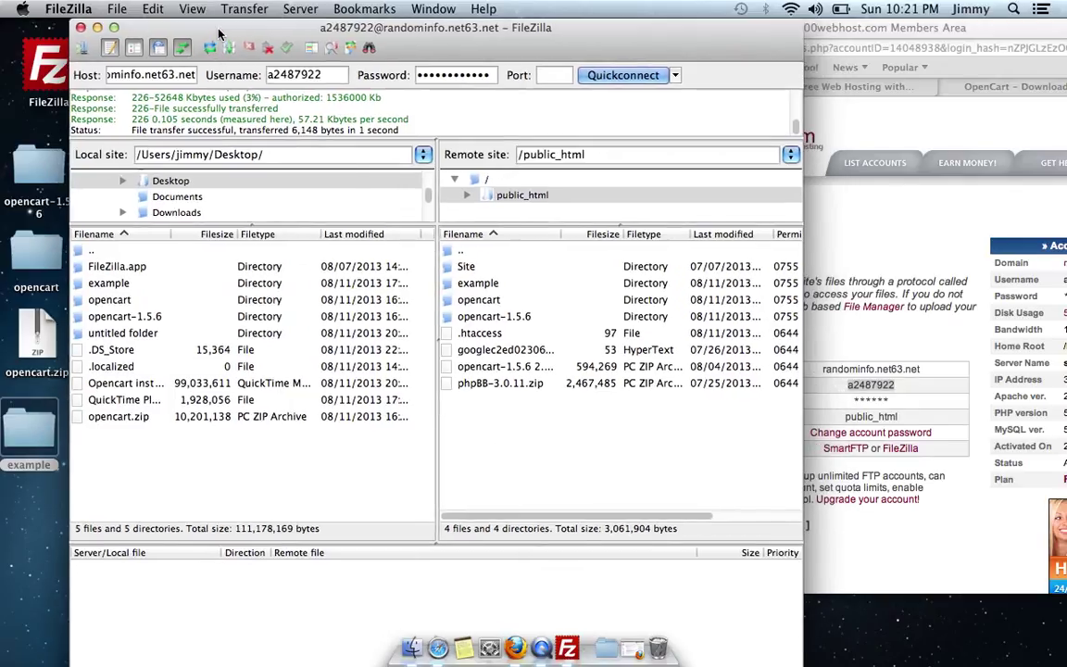
Step: Navigate the server to /public_html/opencart-1.5.6/opencart-1.5.6/upload and select config-dist.php
{"action": "double_click", "coordinate": [451, 315]}
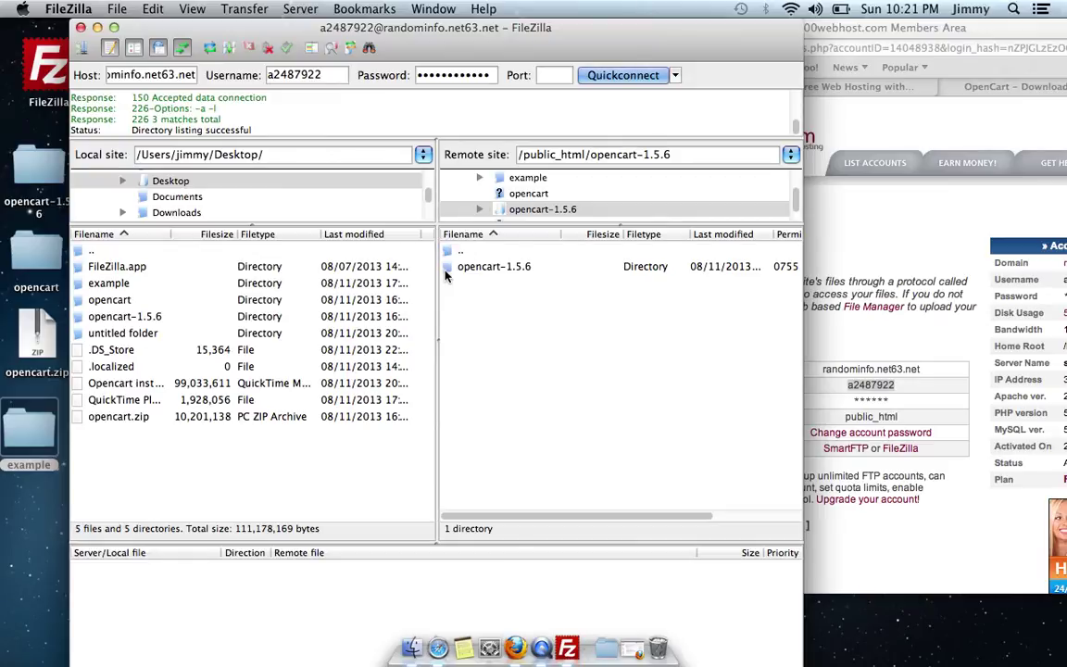
{"action": "left_click", "coordinate": [445, 270]}
{"action": "double_click", "coordinate": [445, 269]}
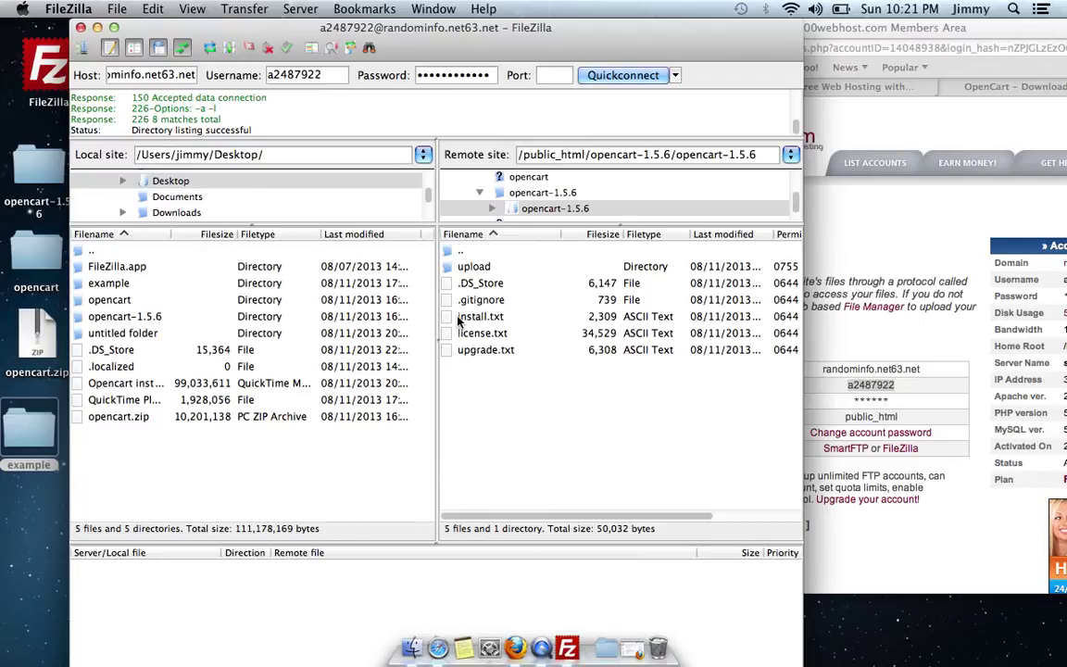
{"action": "double_click", "coordinate": [448, 268]}
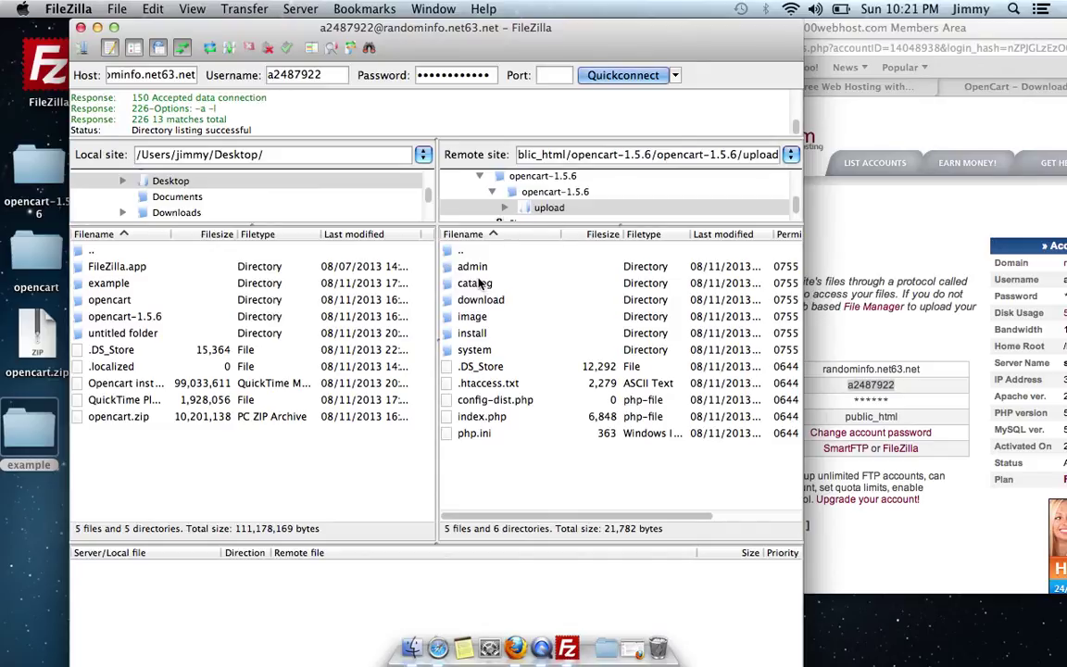
{"action": "left_click", "coordinate": [525, 409]}
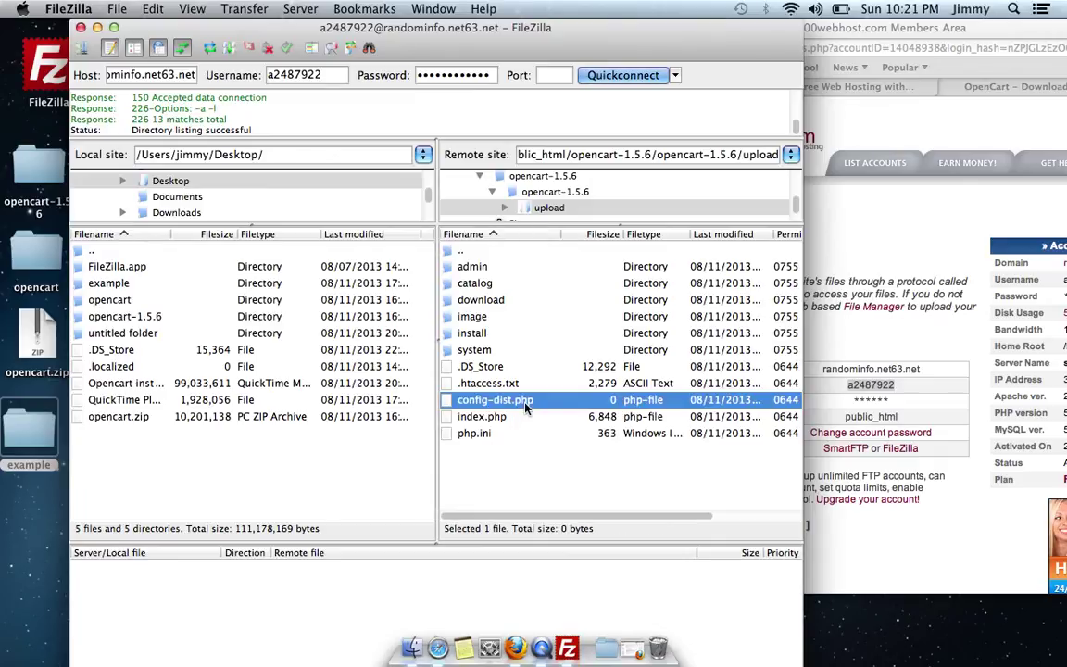
Step: Refresh the remote listing and rename upload/config-dist.php to config.php
{"action": "right_click", "coordinate": [525, 407]}
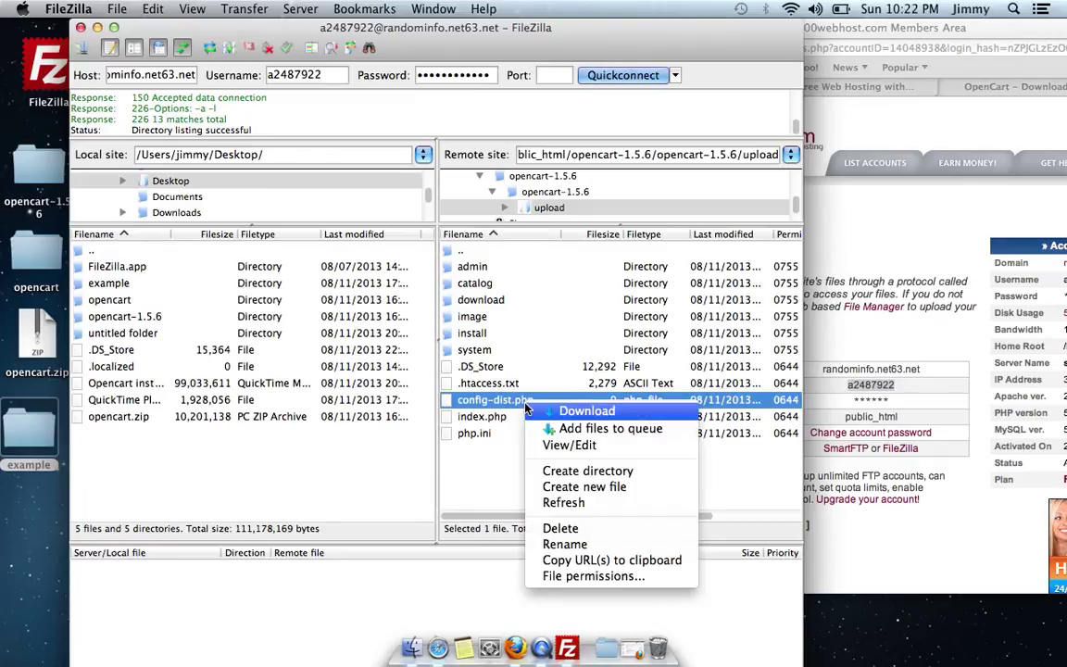
{"action": "left_click", "coordinate": [569, 503]}
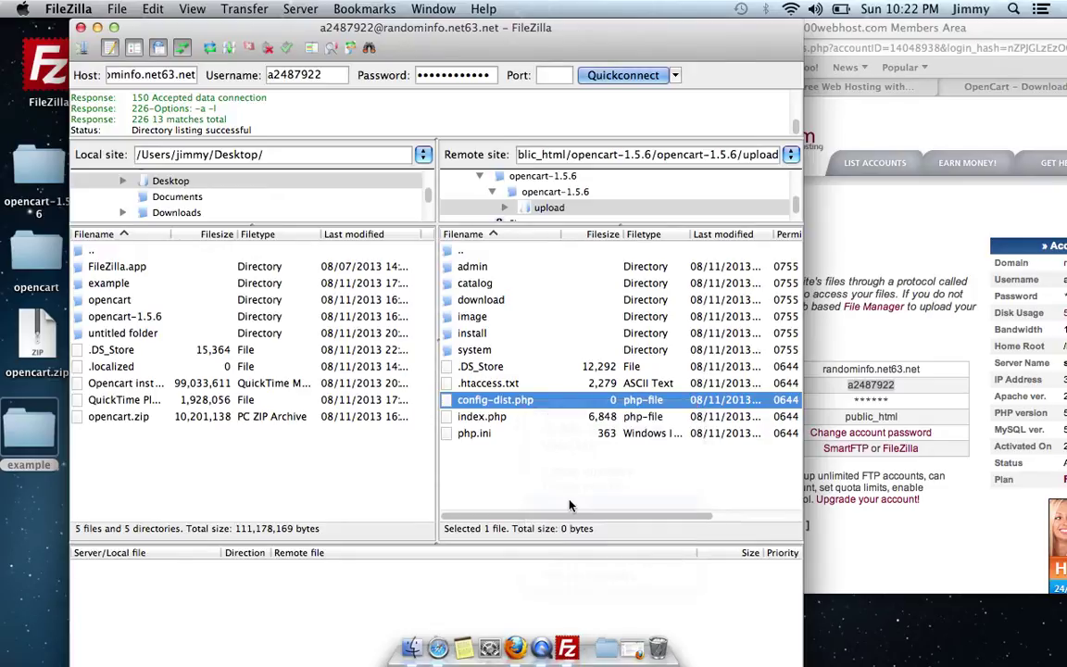
{"action": "right_click", "coordinate": [516, 403]}
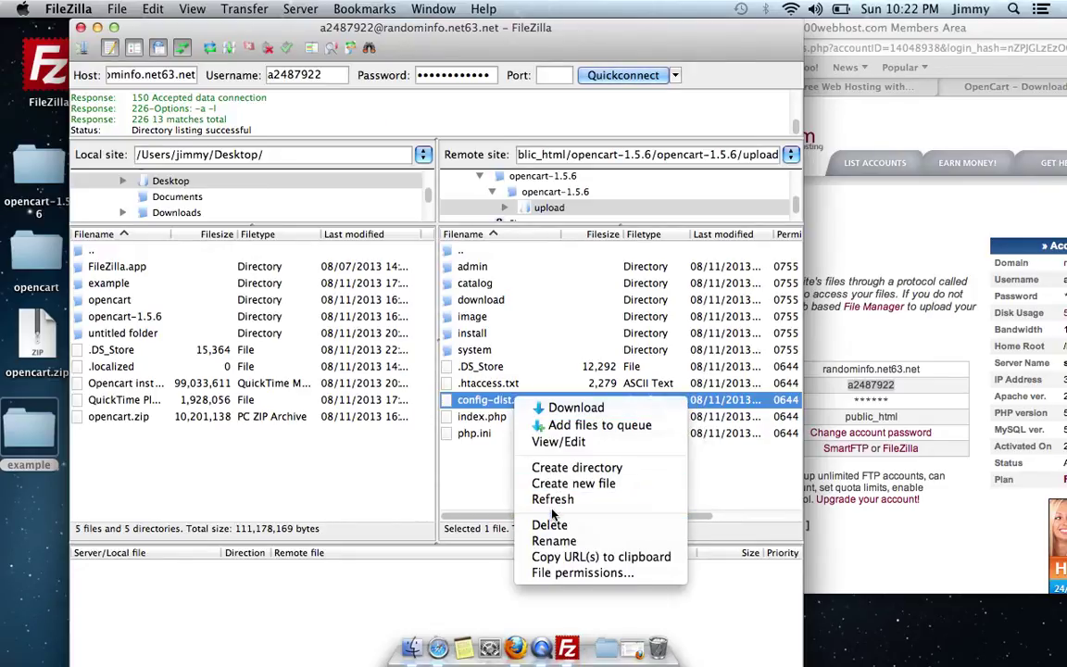
{"action": "left_click", "coordinate": [552, 541]}
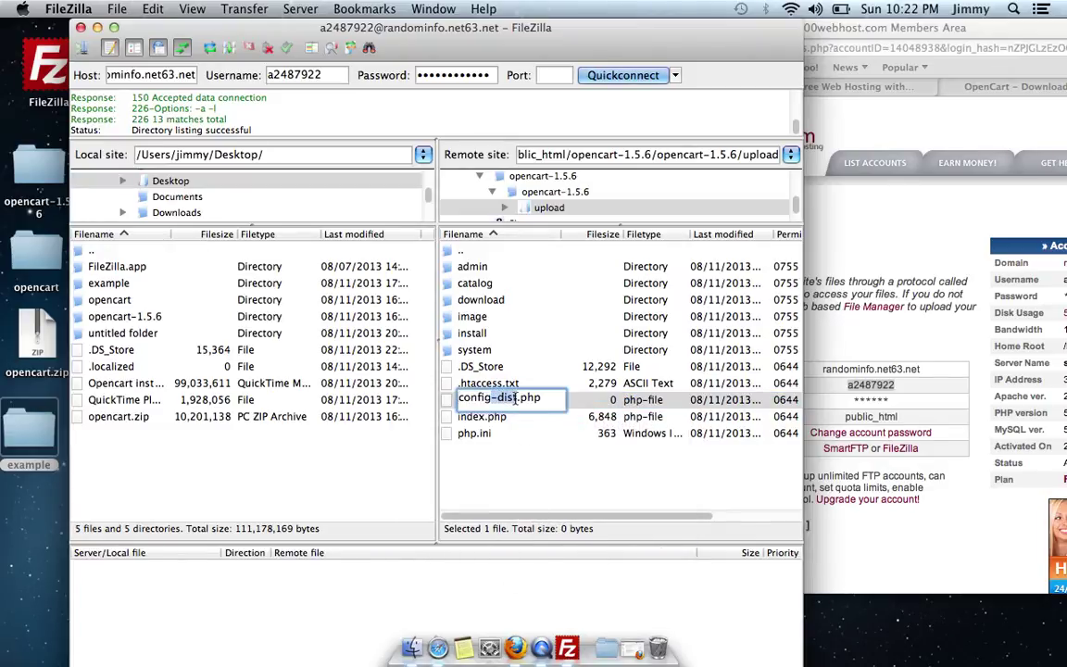
{"action": "key", "text": "BackSpace"}
{"action": "left_click", "coordinate": [515, 463]}
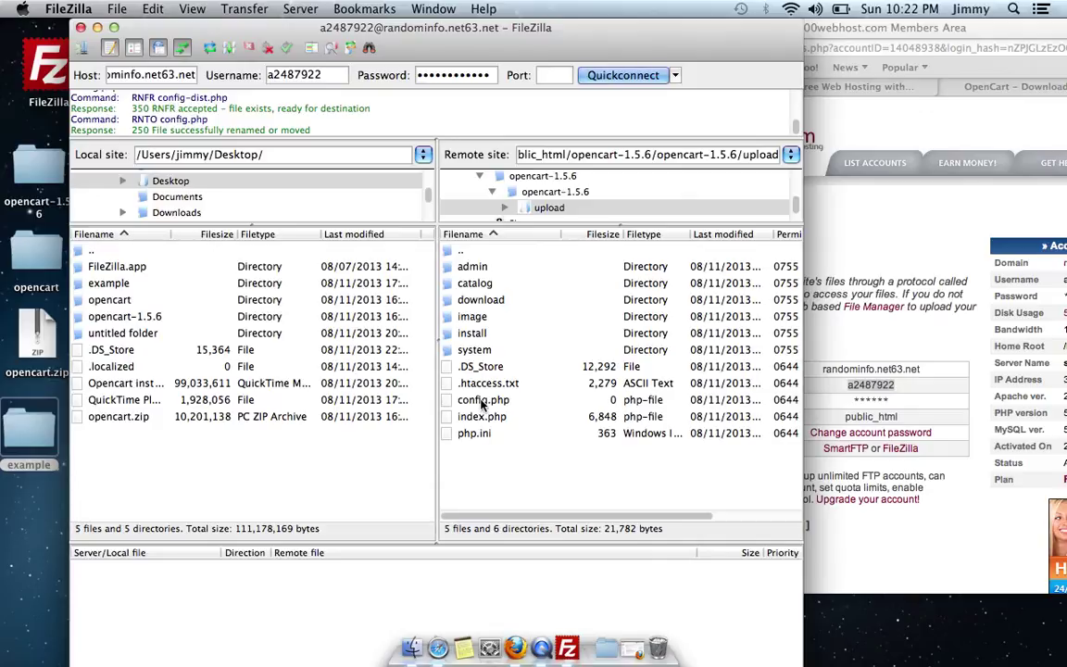
{"action": "left_click", "coordinate": [450, 268]}
Step: Open the server's admin folder and rename its config-dist.php to config.php
{"action": "double_click", "coordinate": [450, 268]}
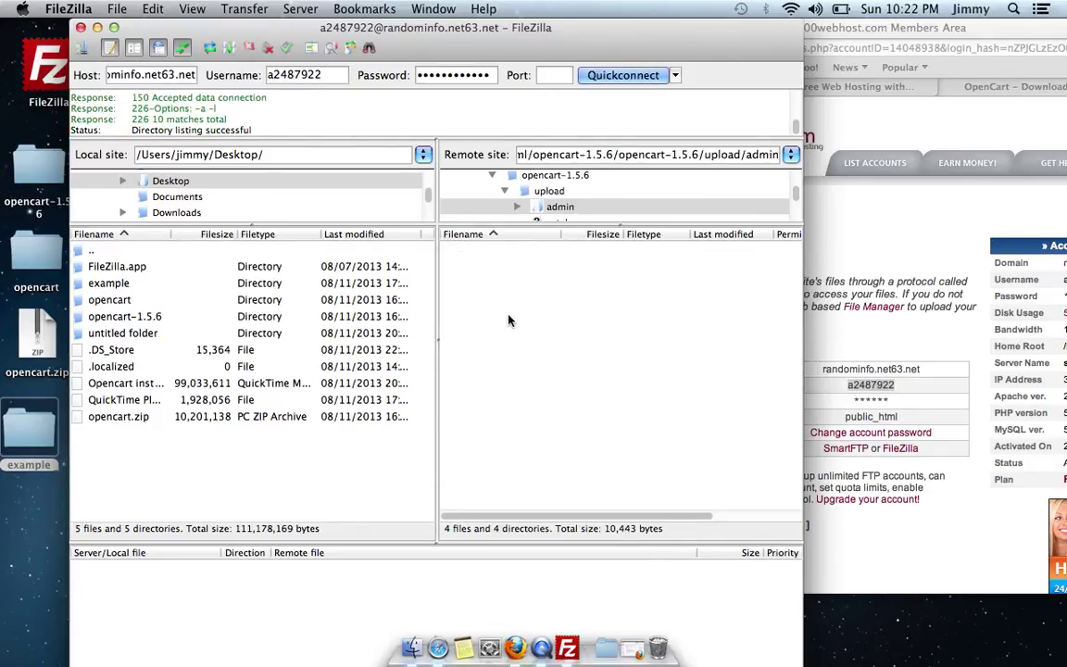
{"action": "left_click", "coordinate": [481, 351]}
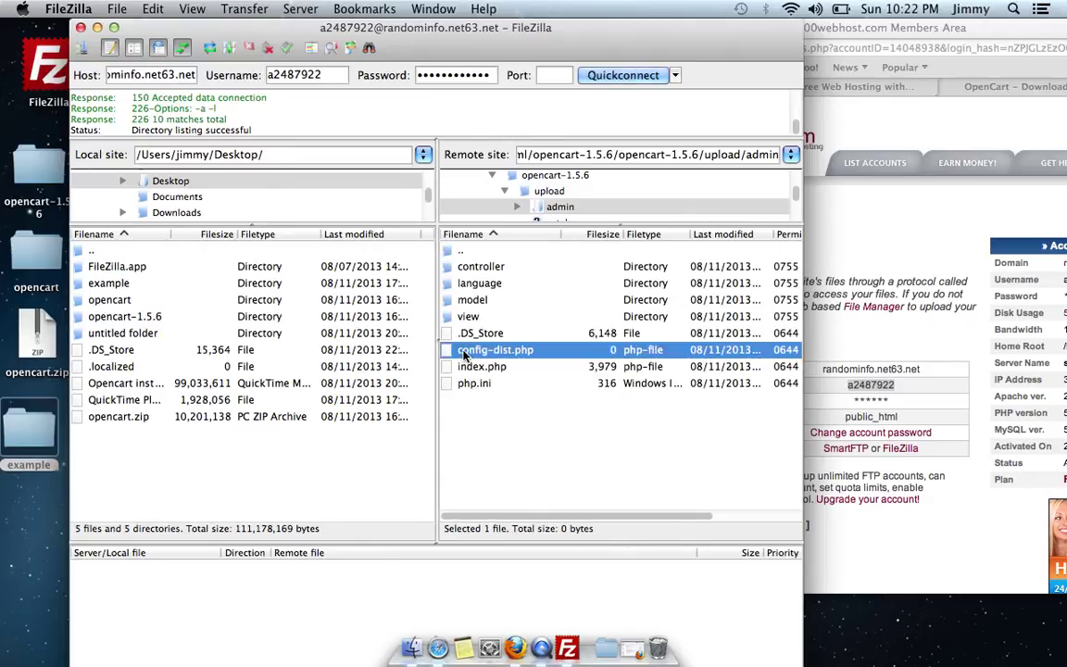
{"action": "right_click", "coordinate": [481, 353]}
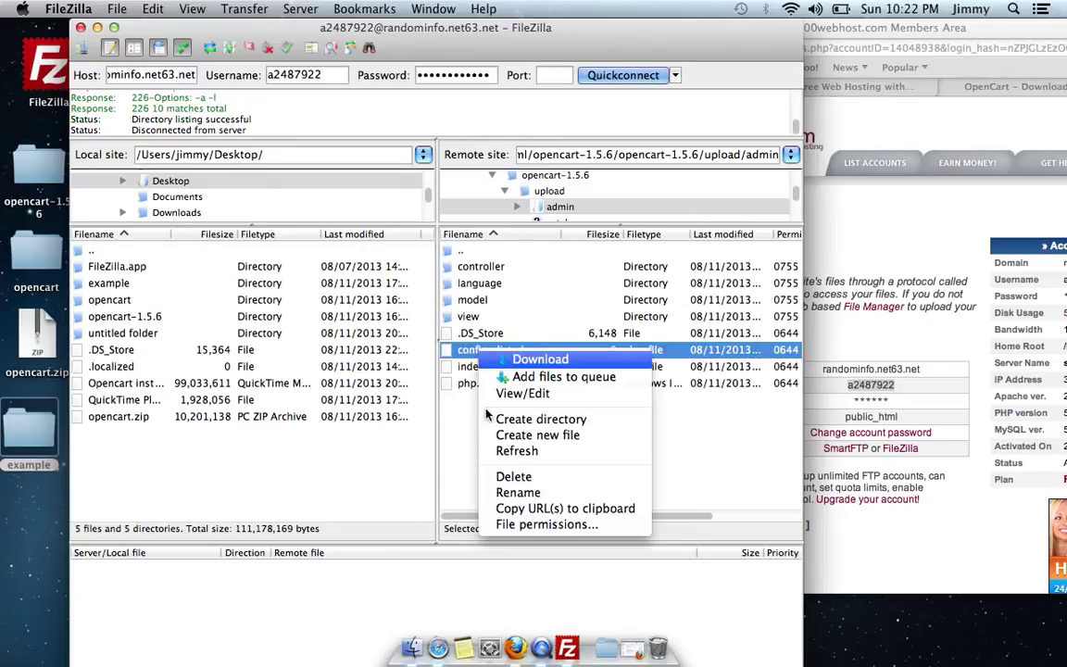
{"action": "left_click", "coordinate": [506, 493]}
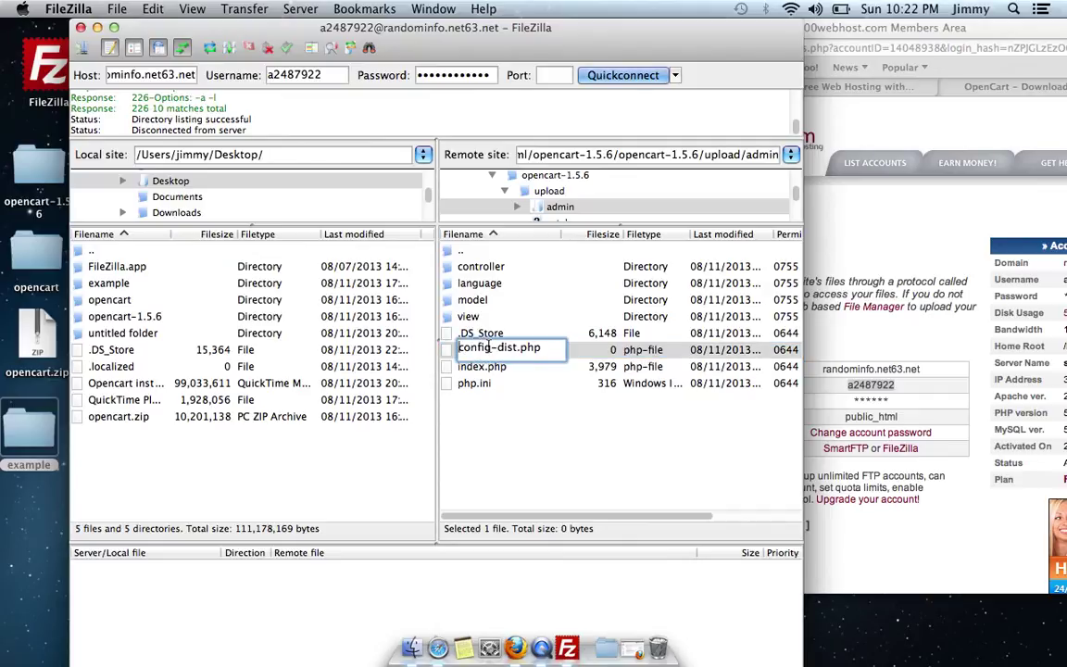
{"action": "left_click_drag", "start_coordinate": [490, 348], "coordinate": [516, 350]}
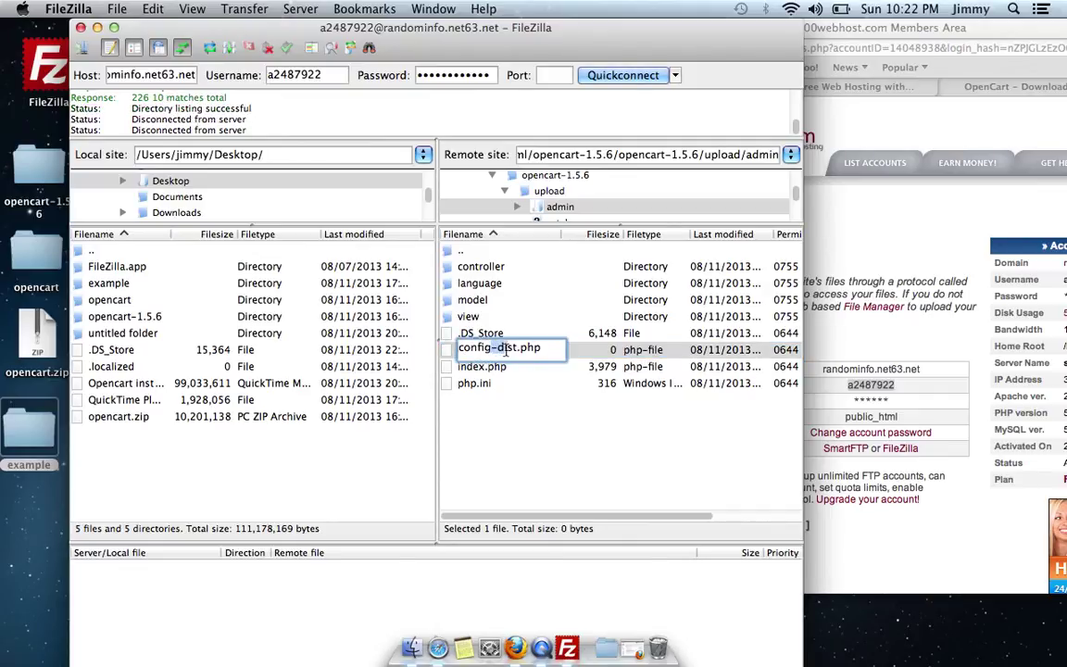
{"action": "key", "text": "BackSpace"}
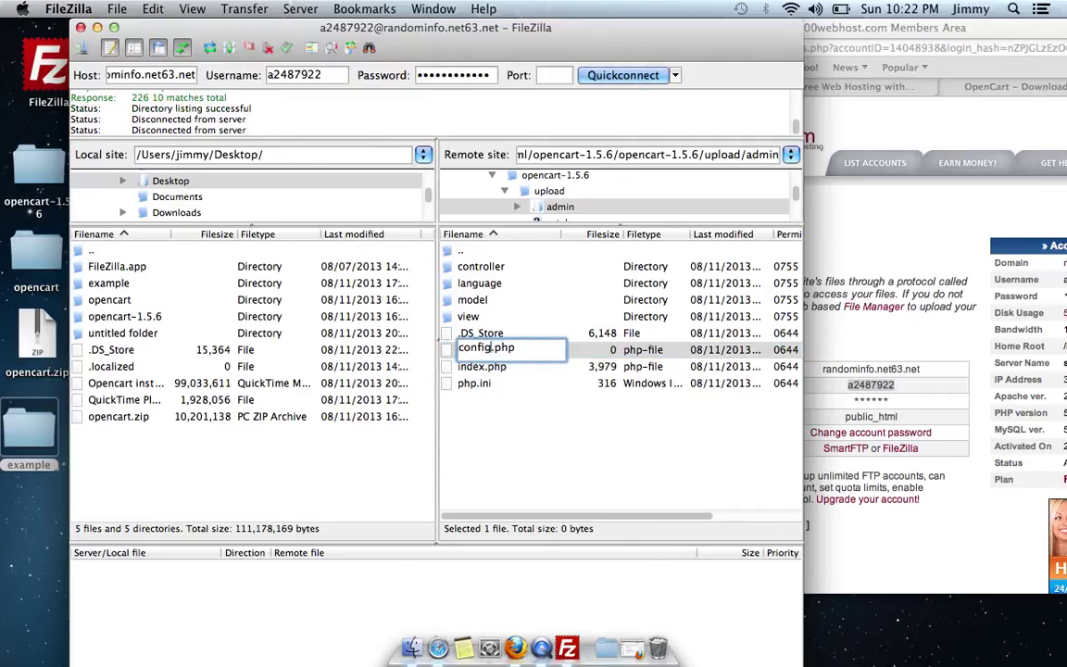
{"action": "key", "text": "Return"}
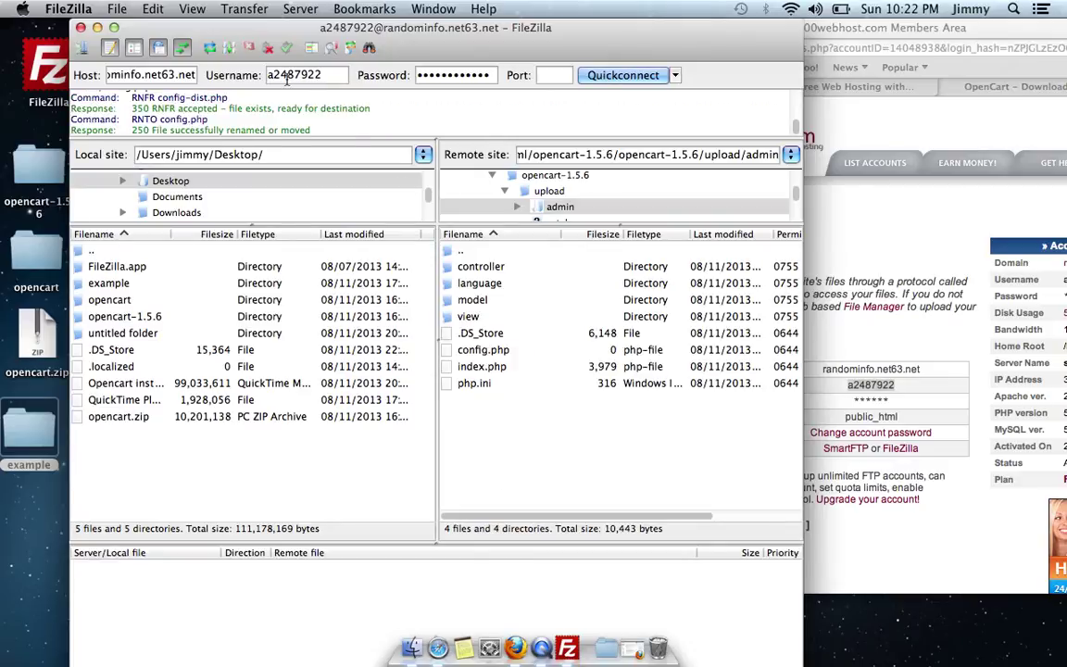
{"action": "left_click_drag", "start_coordinate": [228, 34], "coordinate": [298, 35]}
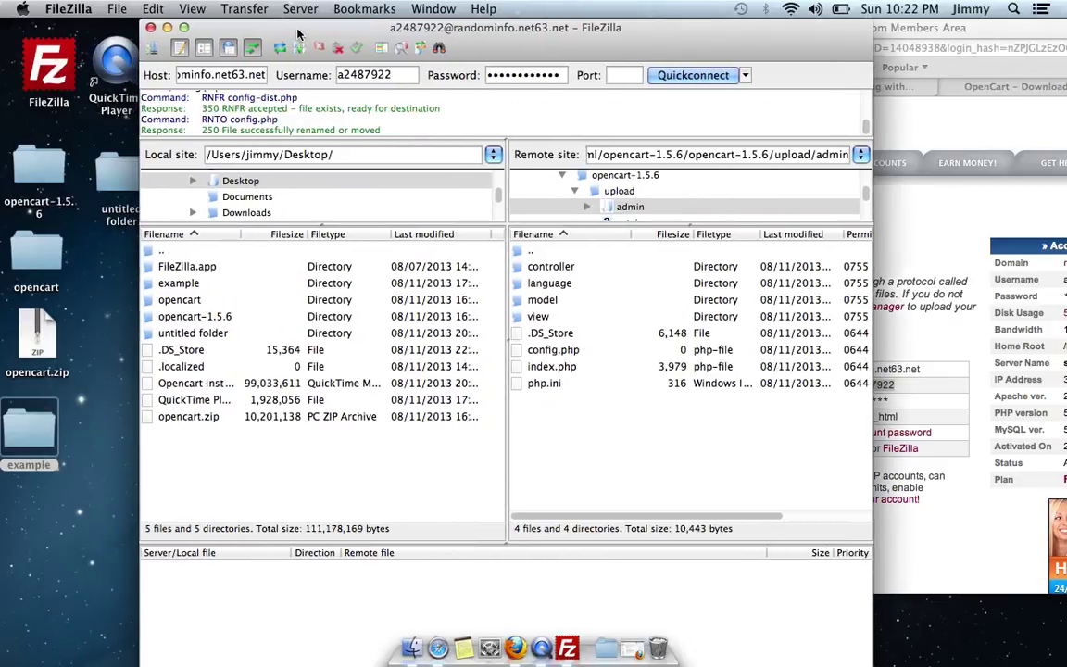
Step: Close FileZilla and open the domain randominfo.net63.net from the Account Information panel in a new tab
{"action": "left_click", "coordinate": [153, 29]}
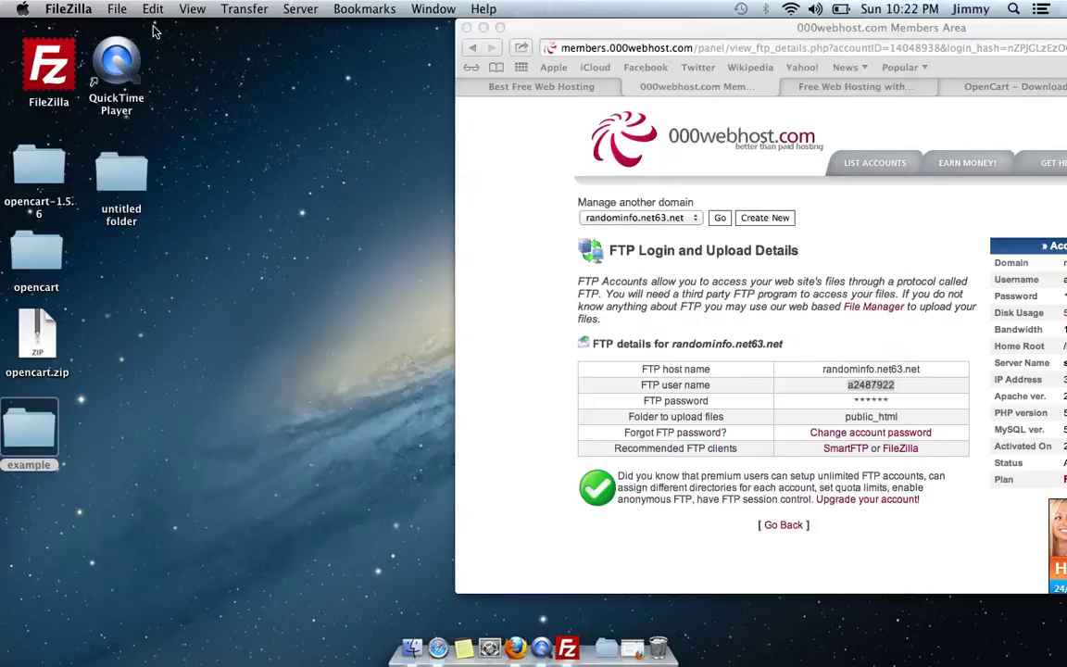
{"action": "left_click_drag", "start_coordinate": [812, 31], "coordinate": [469, 30]}
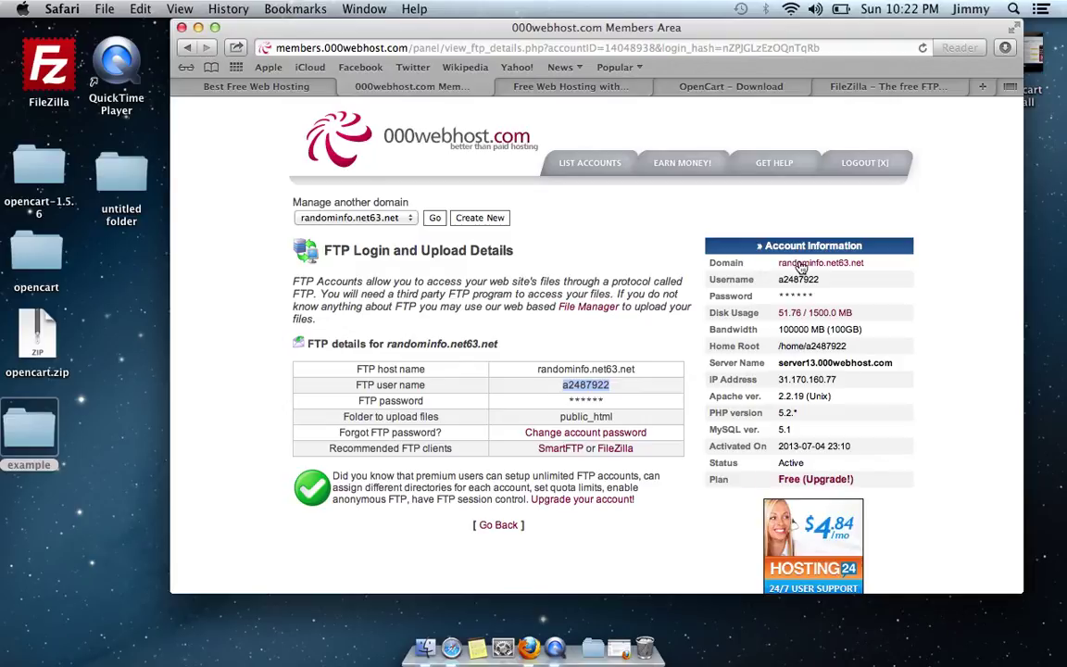
{"action": "left_click", "coordinate": [801, 265]}
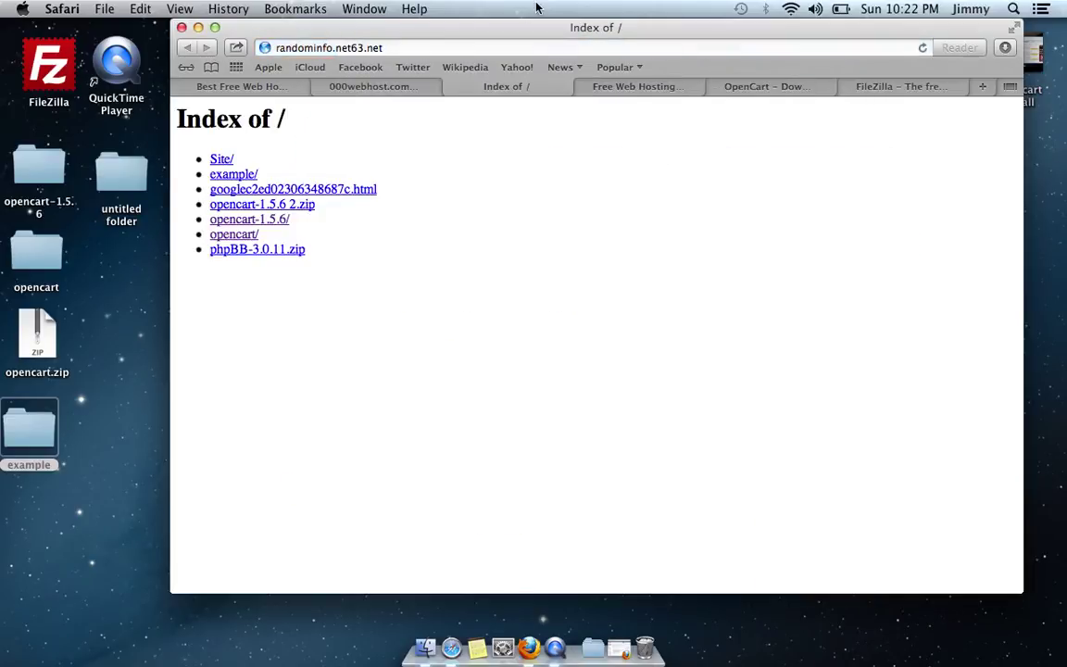
Step: Browse into opencart-1.5.6/opencart-1.5.6/upload/ on randominfo.net63.net to launch the OpenCart installer
{"action": "left_click_drag", "start_coordinate": [518, 32], "coordinate": [639, 27]}
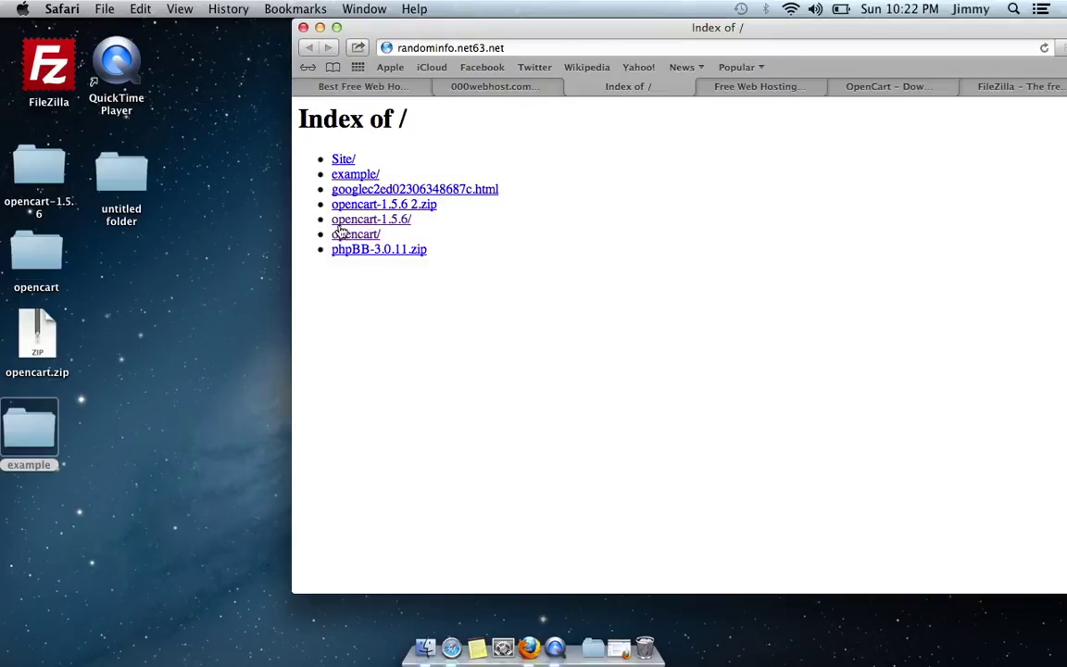
{"action": "left_click", "coordinate": [399, 221]}
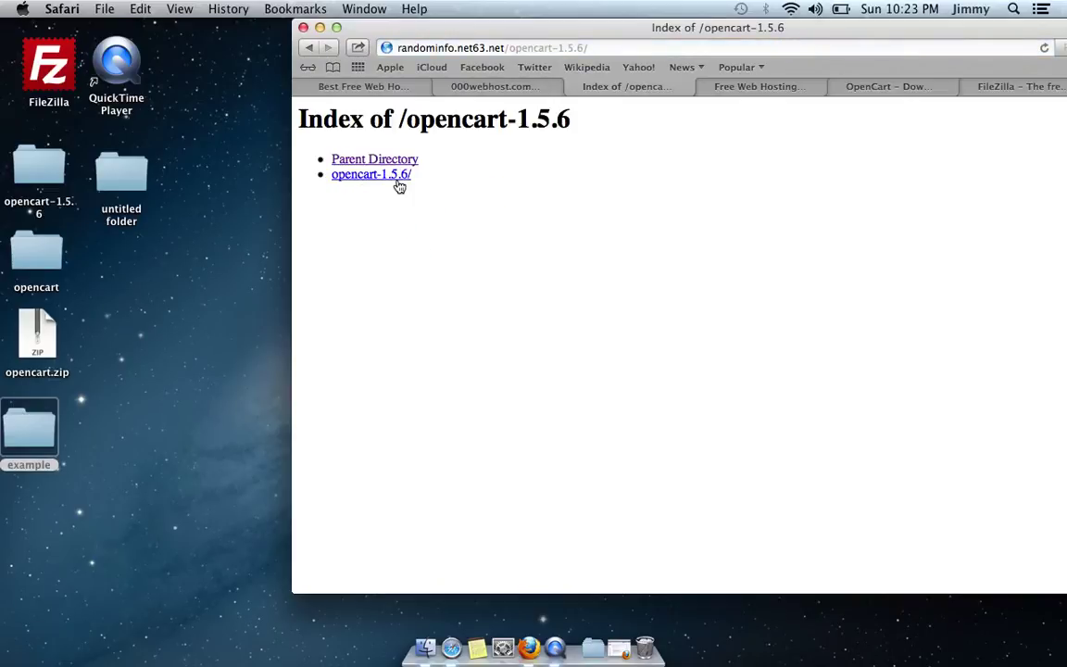
{"action": "left_click", "coordinate": [389, 178]}
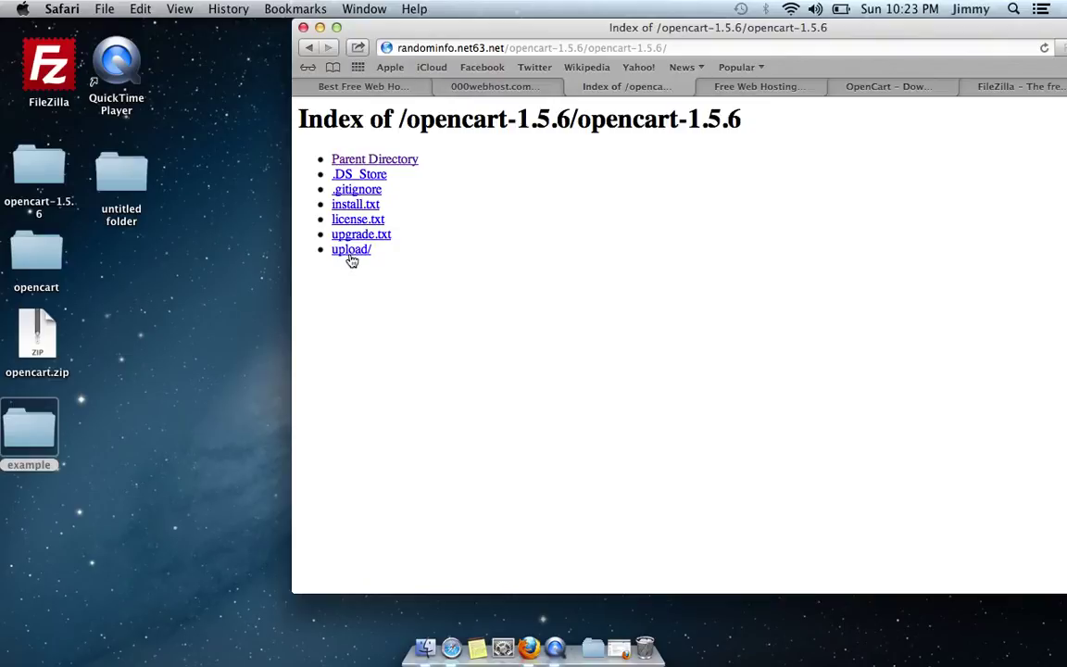
{"action": "left_click", "coordinate": [353, 252]}
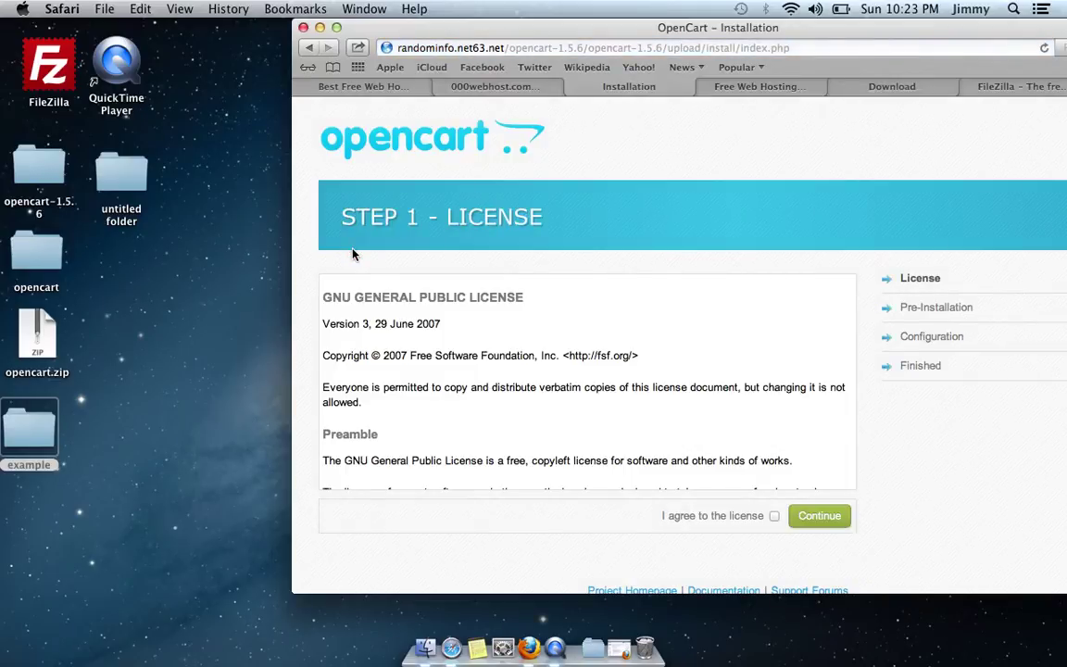
Step: Accept the OpenCart license and review the Pre-Installation checks, where Magic Quotes GPC shows On instead of Off
{"action": "scroll", "coordinate": [638, 341], "scroll_direction": "down", "scroll_amount": 3}
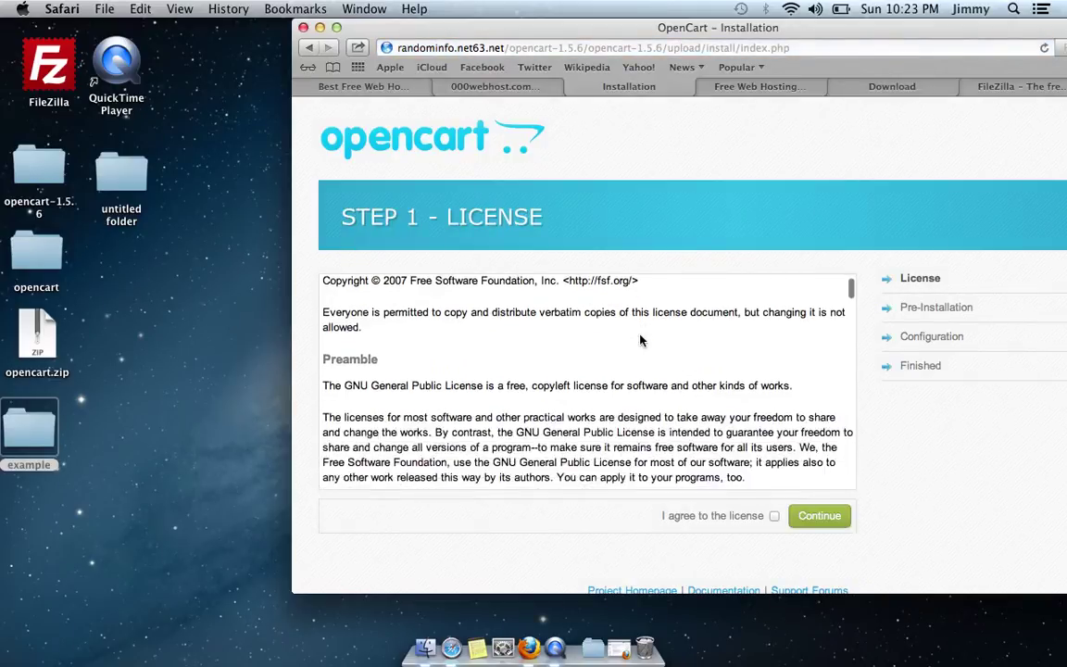
{"action": "left_click", "coordinate": [816, 523]}
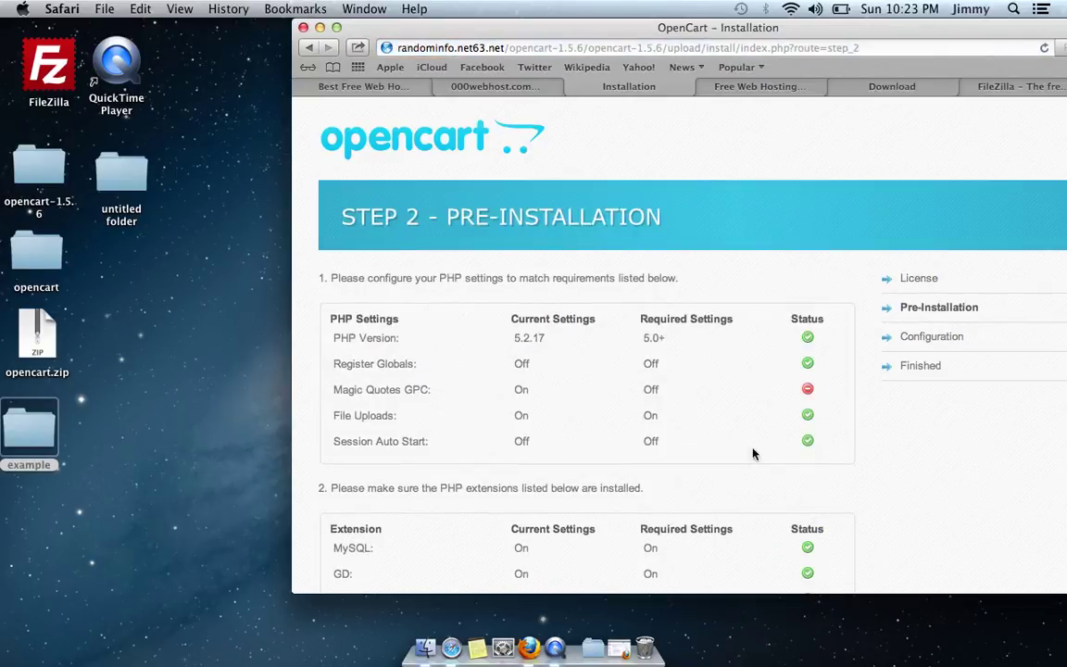
{"action": "scroll", "coordinate": [750, 449], "scroll_direction": "down", "scroll_amount": 10}
{"action": "scroll", "coordinate": [736, 443], "scroll_direction": "up", "scroll_amount": 3}
{"action": "scroll", "coordinate": [737, 443], "scroll_direction": "down", "scroll_amount": 7}
{"action": "scroll", "coordinate": [736, 443], "scroll_direction": "up", "scroll_amount": 5}
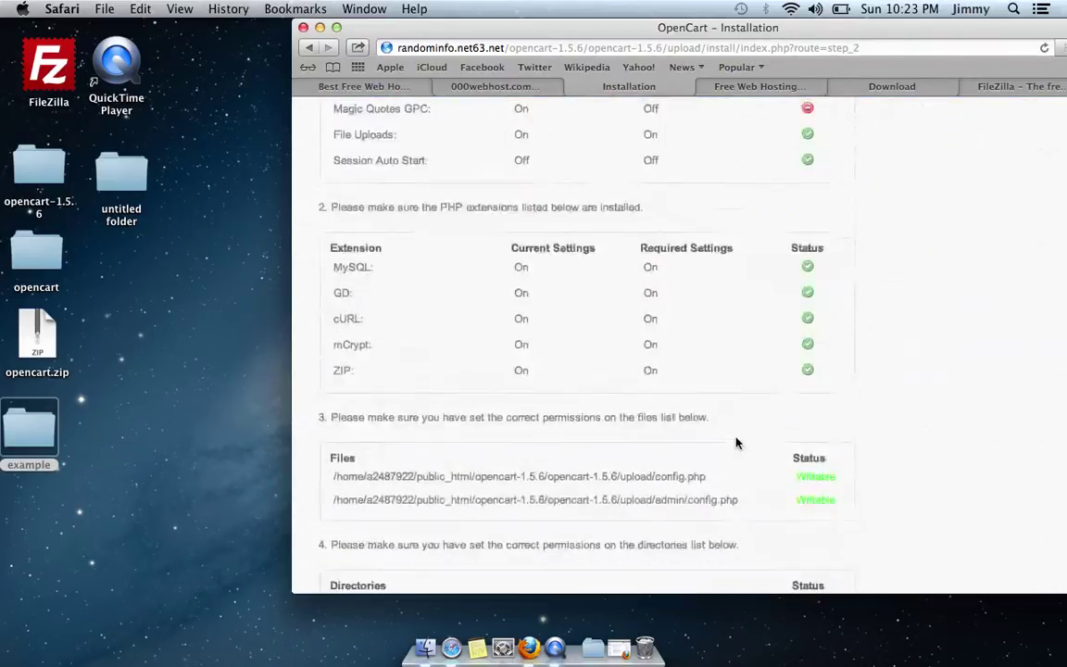
{"action": "scroll", "coordinate": [737, 443], "scroll_direction": "up", "scroll_amount": 3}
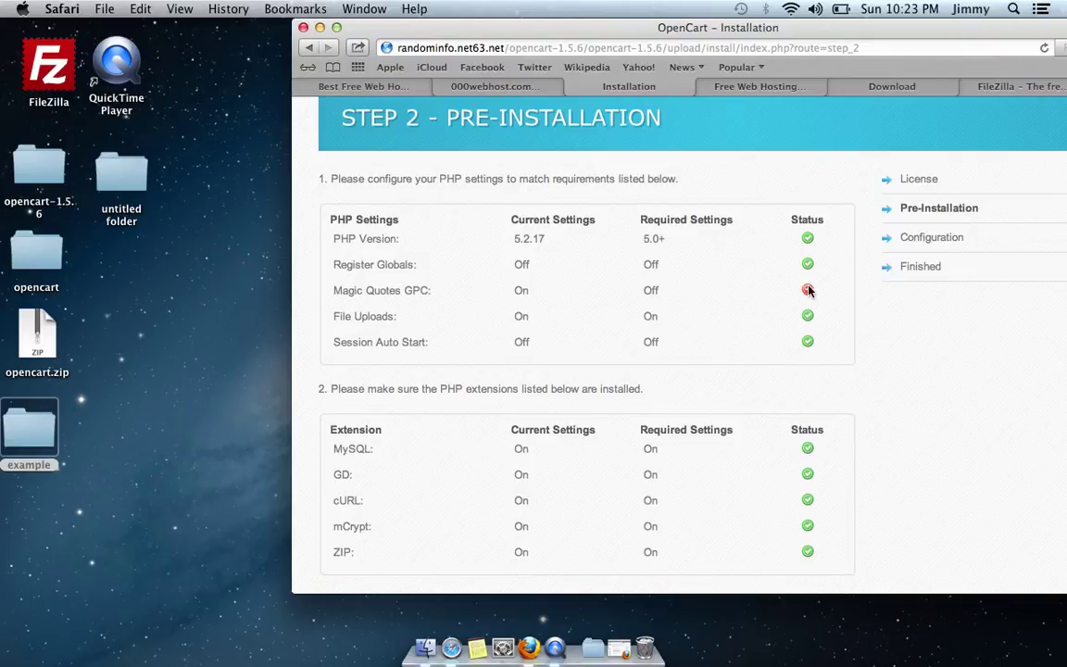
{"action": "scroll", "coordinate": [757, 303], "scroll_direction": "down", "scroll_amount": 10}
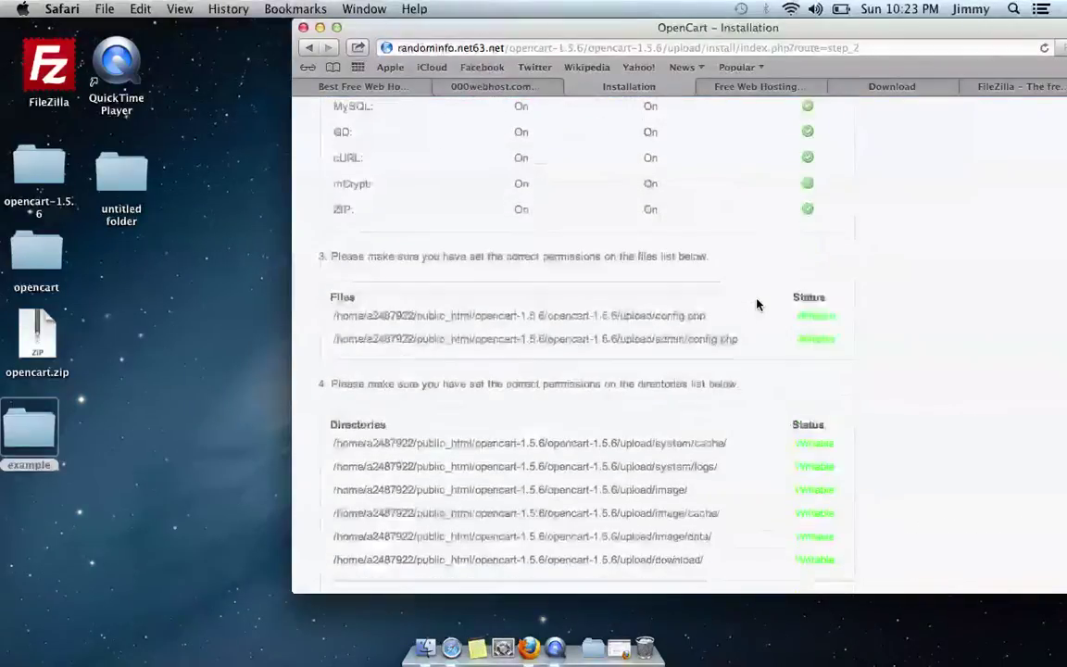
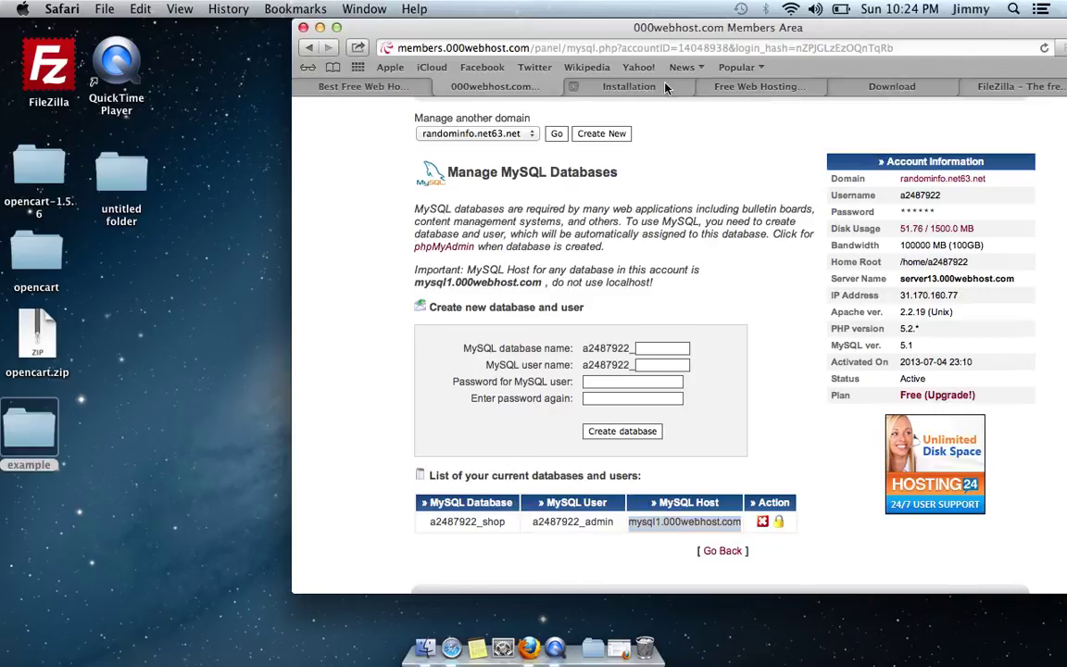
Step: Replace localhost with the database host mysql1.000webhost.com
{"action": "double_click", "coordinate": [595, 313]}
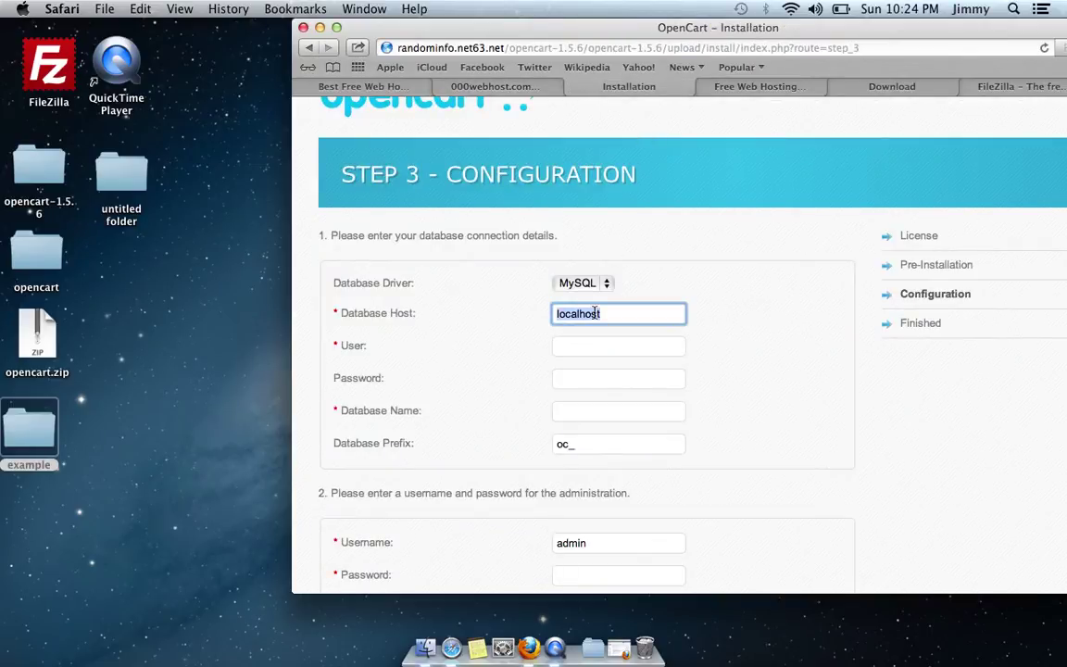
{"action": "type", "text": "mysql1.000webhost.com"}
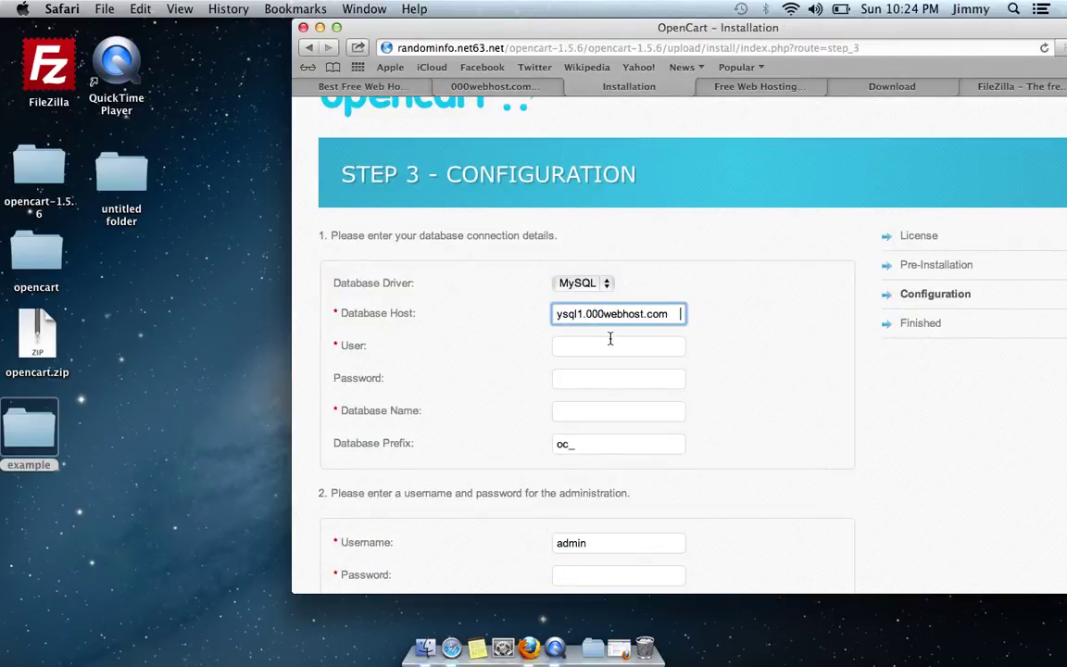
{"action": "left_click", "coordinate": [600, 314]}
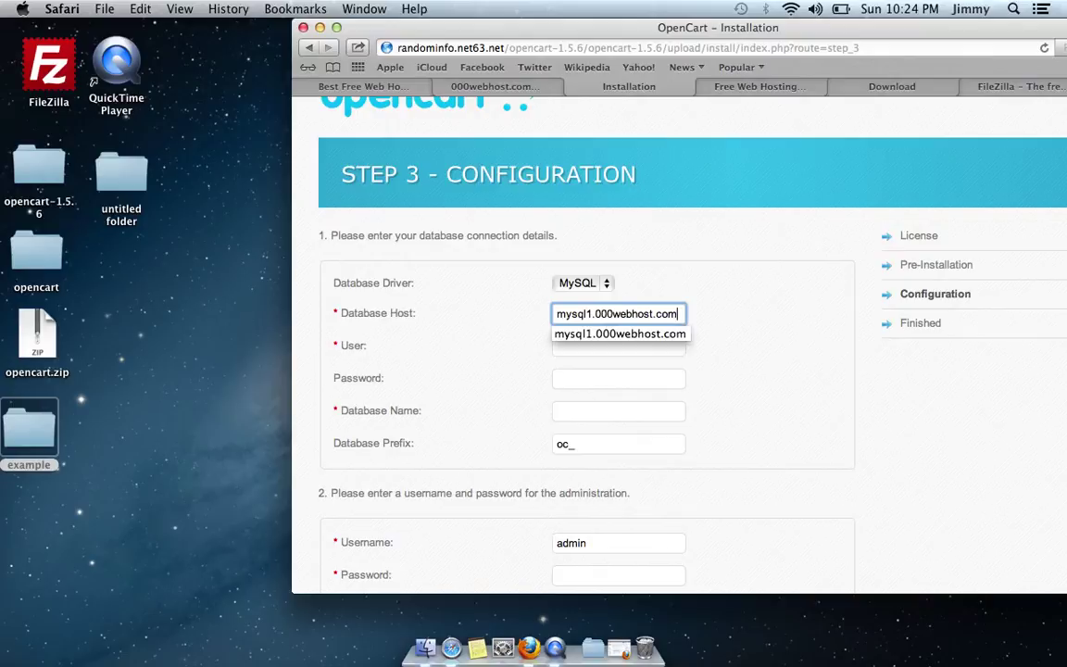
{"action": "left_click", "coordinate": [593, 349]}
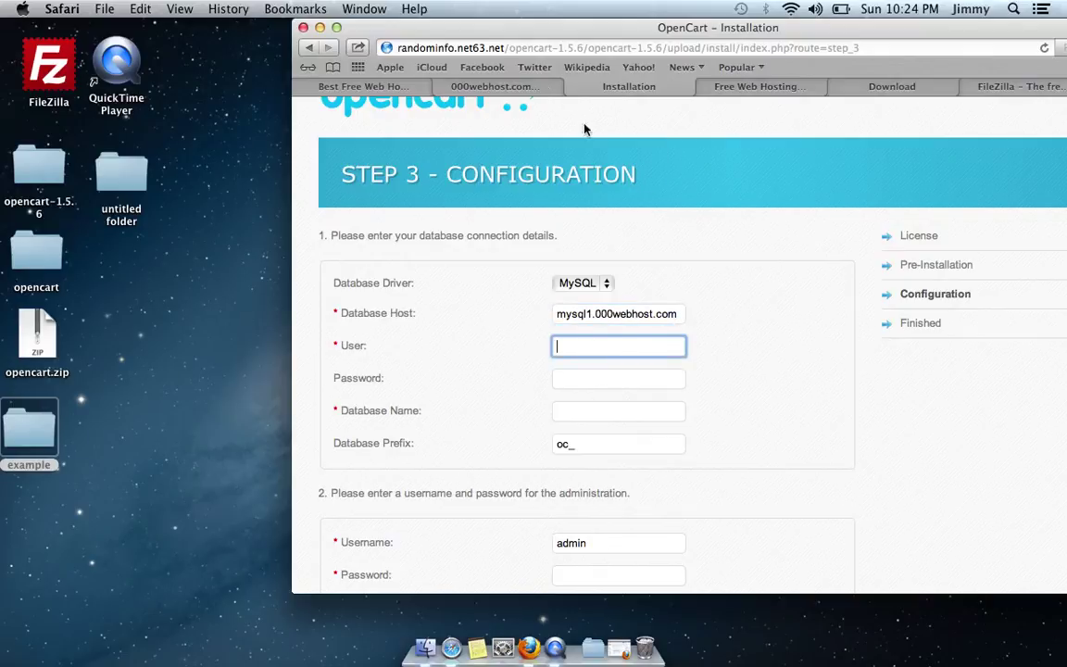
Step: Copy the MySQL user name from the 000webhost tab into the User field, cutting out the mistyped password
{"action": "left_click", "coordinate": [544, 88]}
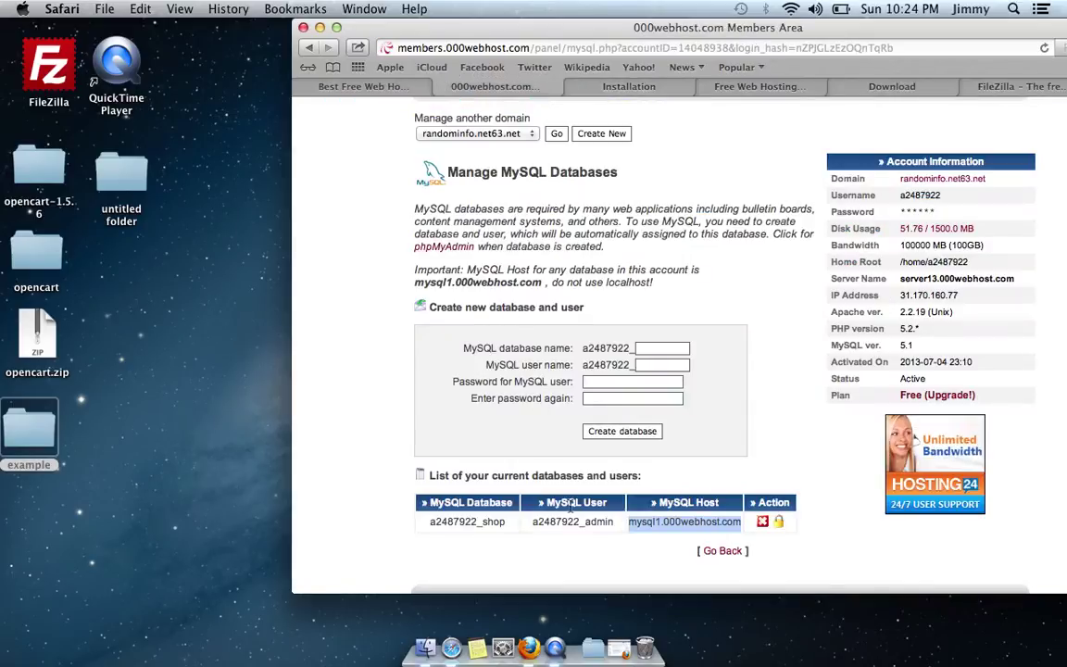
{"action": "left_click_drag", "start_coordinate": [533, 522], "coordinate": [612, 521]}
{"action": "key", "text": "super+c"}
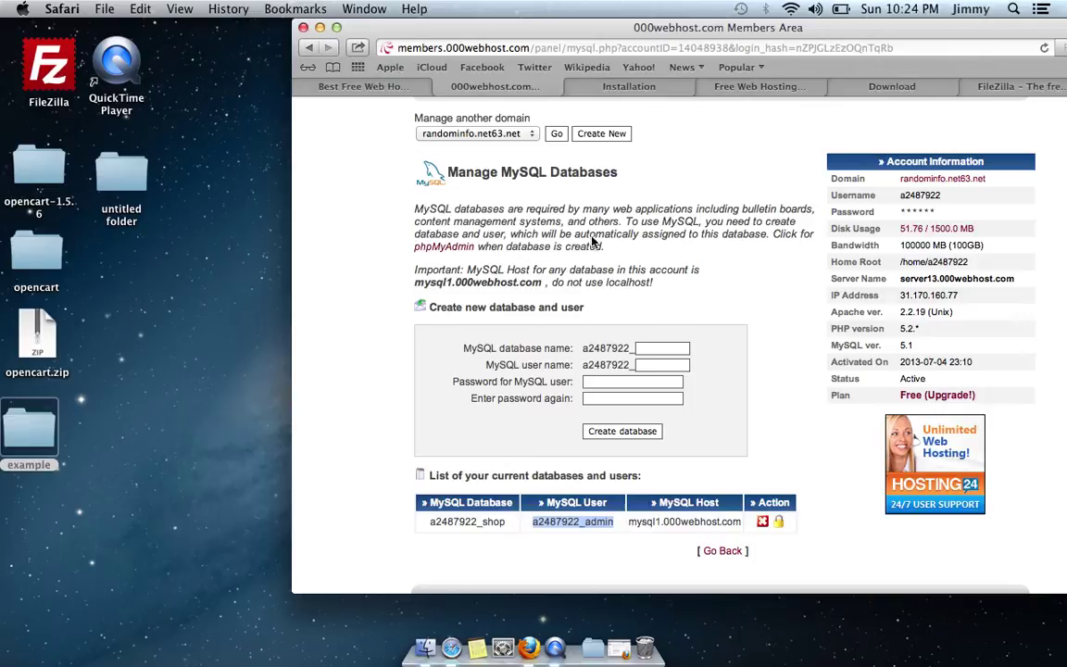
{"action": "left_click", "coordinate": [634, 90]}
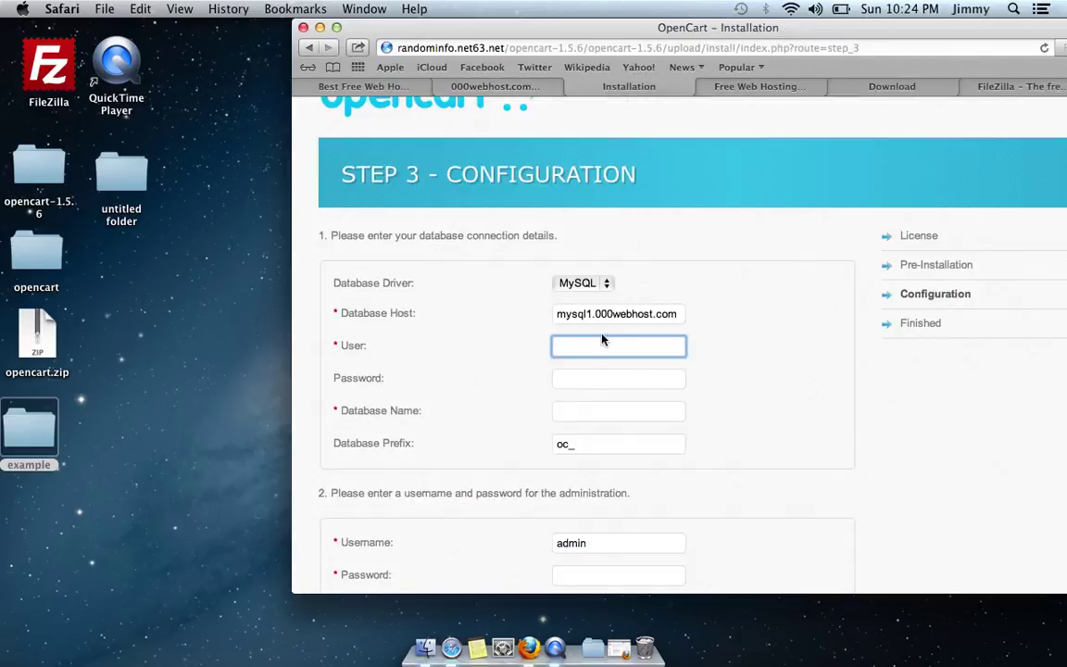
{"action": "key", "text": "super+v"}
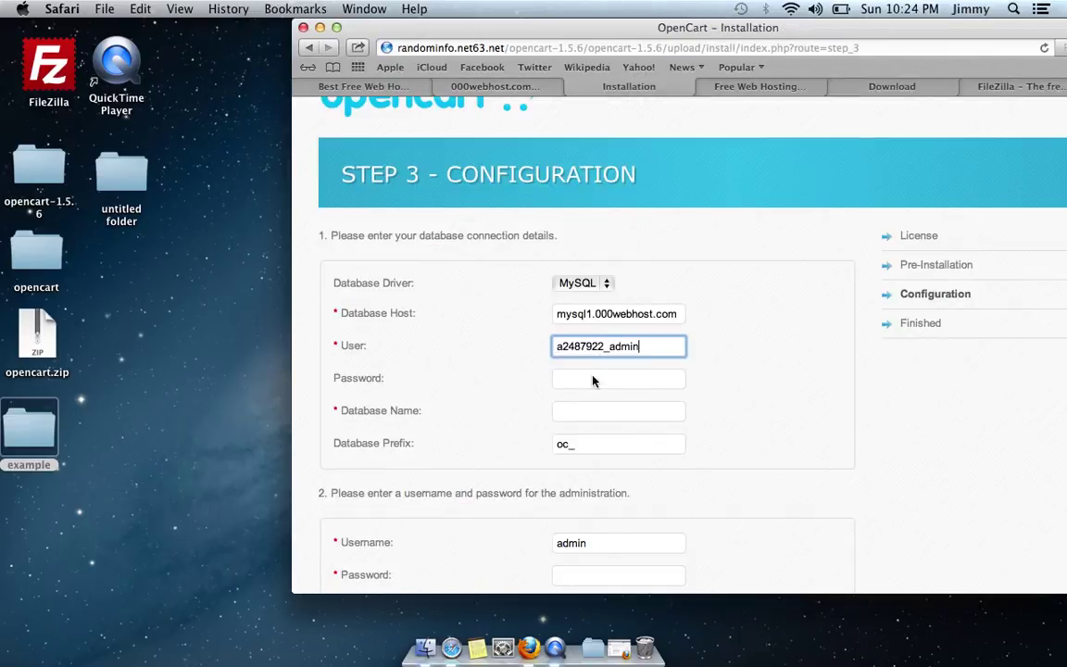
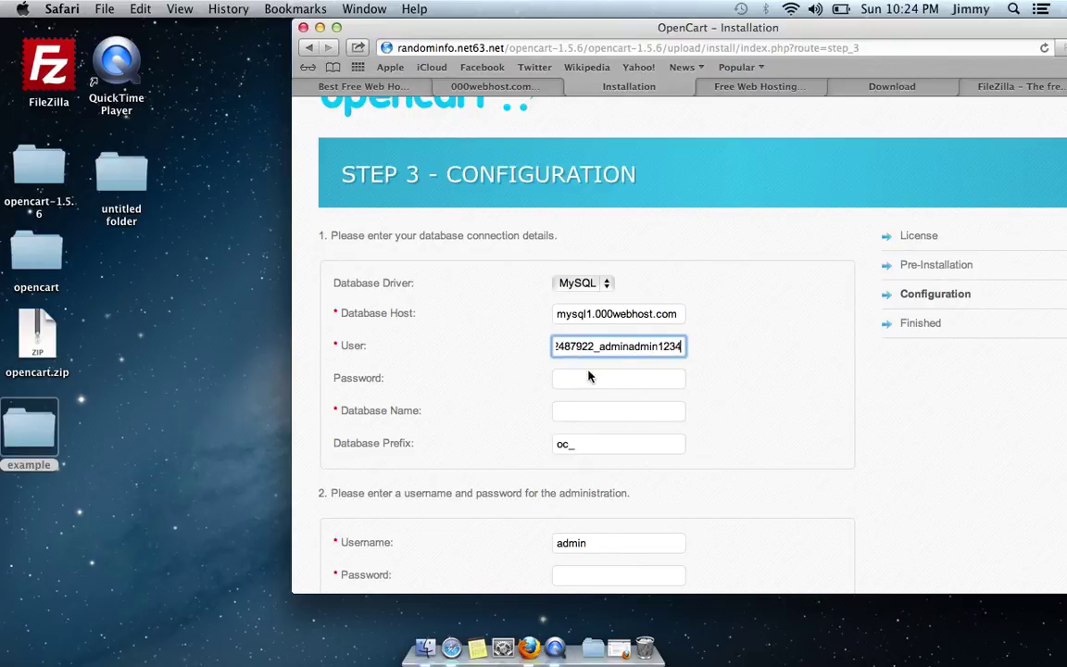
{"action": "left_click", "coordinate": [629, 346]}
{"action": "left_click_drag", "start_coordinate": [684, 345], "coordinate": [632, 345]}
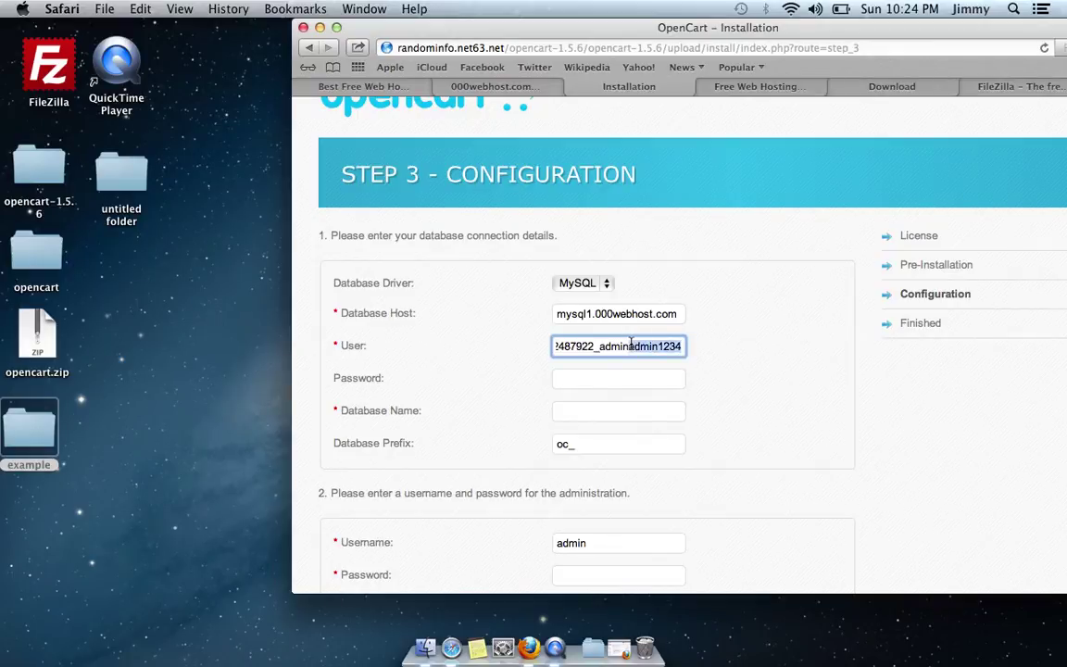
{"action": "key", "text": "super+x"}
Step: Paste the password into Password and copy the shop database name into Database Name
{"action": "left_click", "coordinate": [612, 378]}
{"action": "key", "text": "super+v"}
{"action": "left_click", "coordinate": [592, 405]}
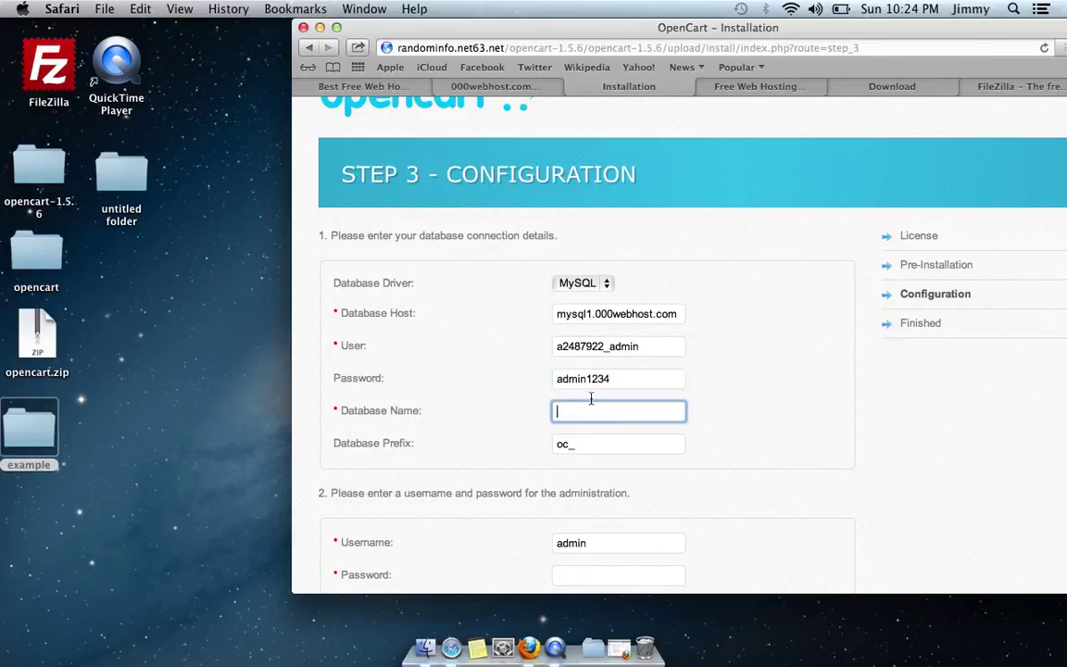
{"action": "left_click", "coordinate": [491, 85]}
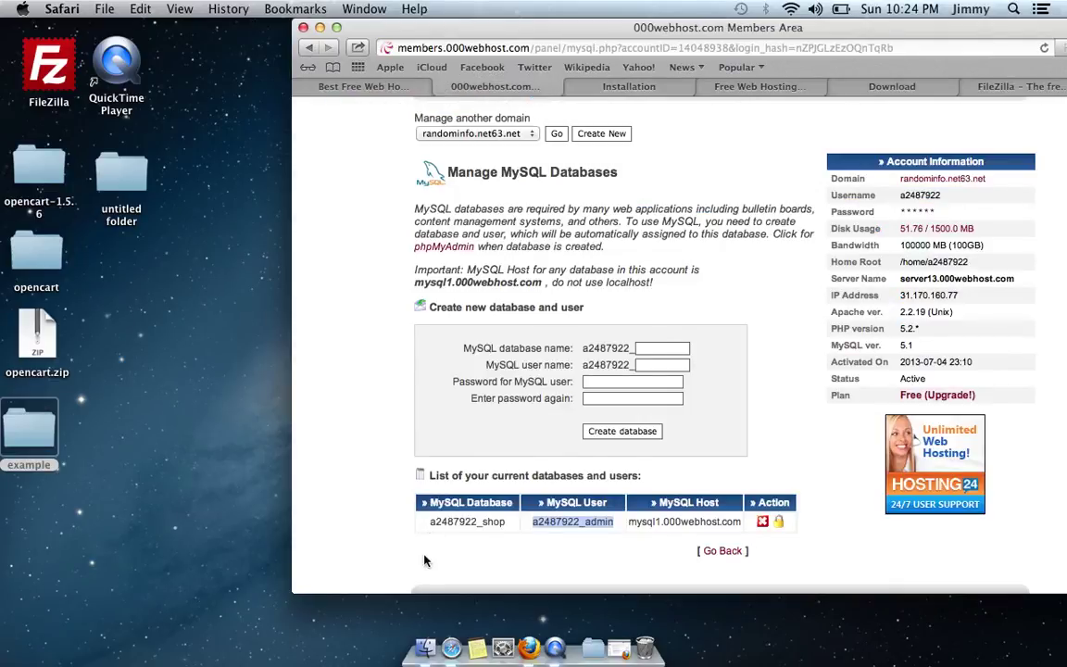
{"action": "left_click_drag", "start_coordinate": [431, 524], "coordinate": [507, 531]}
{"action": "key", "text": "super+c"}
{"action": "left_click", "coordinate": [667, 93]}
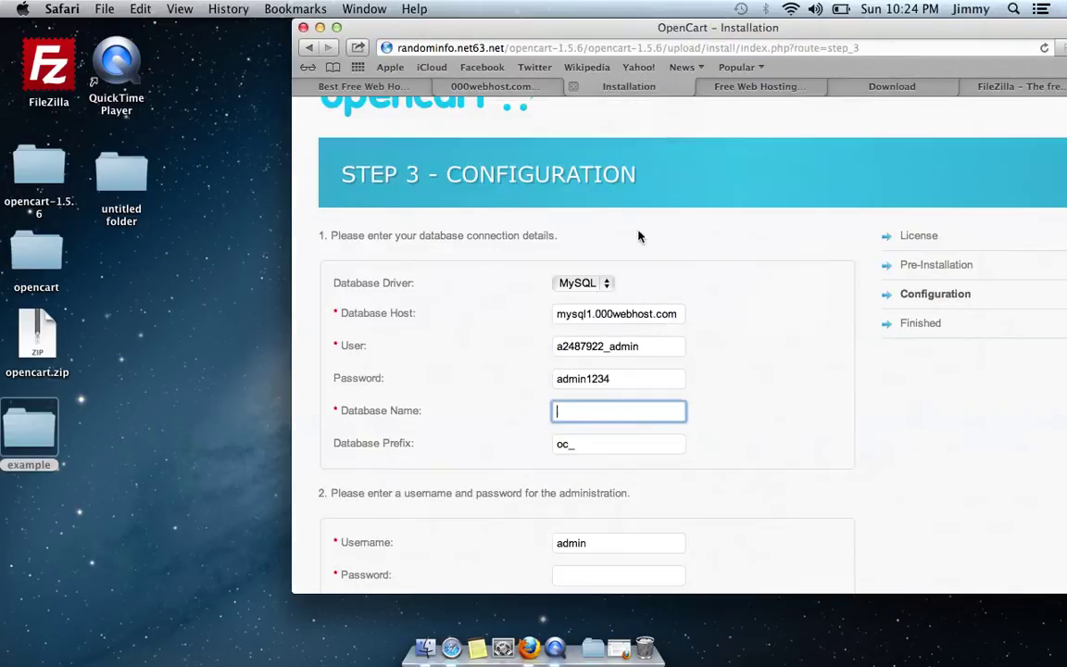
{"action": "key", "text": "super+v"}
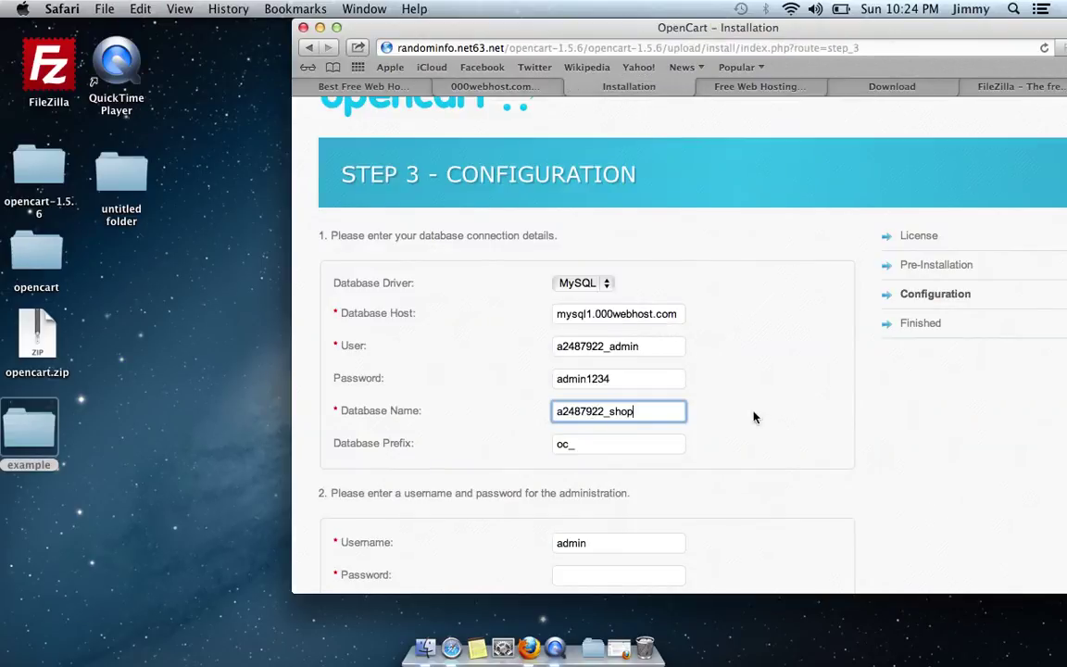
Step: Enter the administrator password and e-mail address, then run the installation through to Step 4 - Finished
{"action": "scroll", "coordinate": [787, 423], "scroll_direction": "down", "scroll_amount": 3}
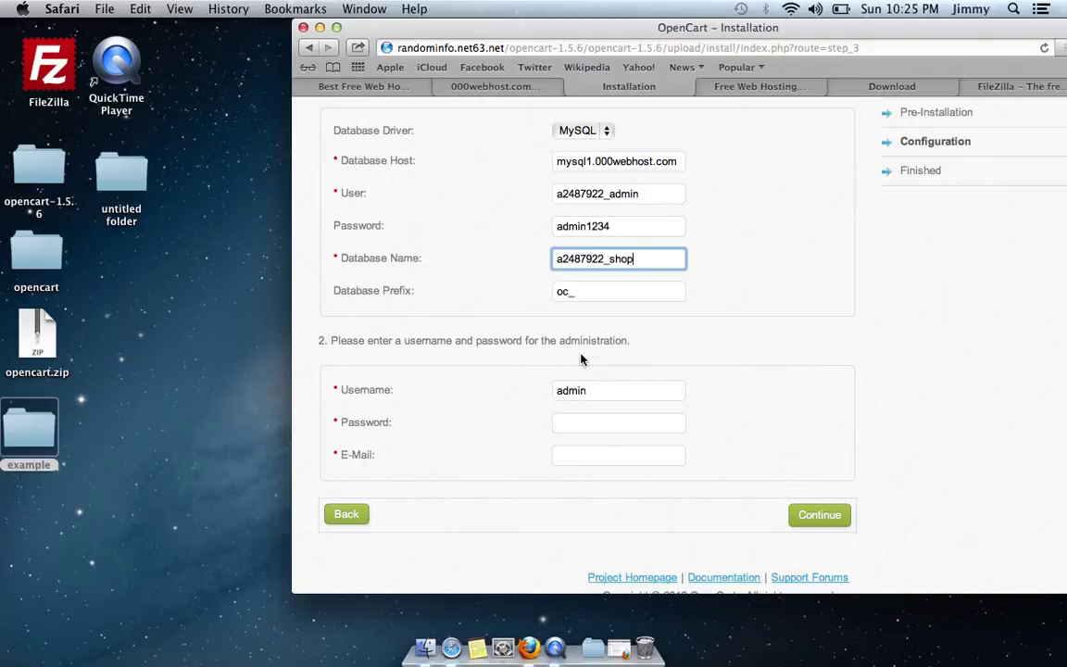
{"action": "left_click", "coordinate": [579, 423]}
{"action": "left_click", "coordinate": [568, 457]}
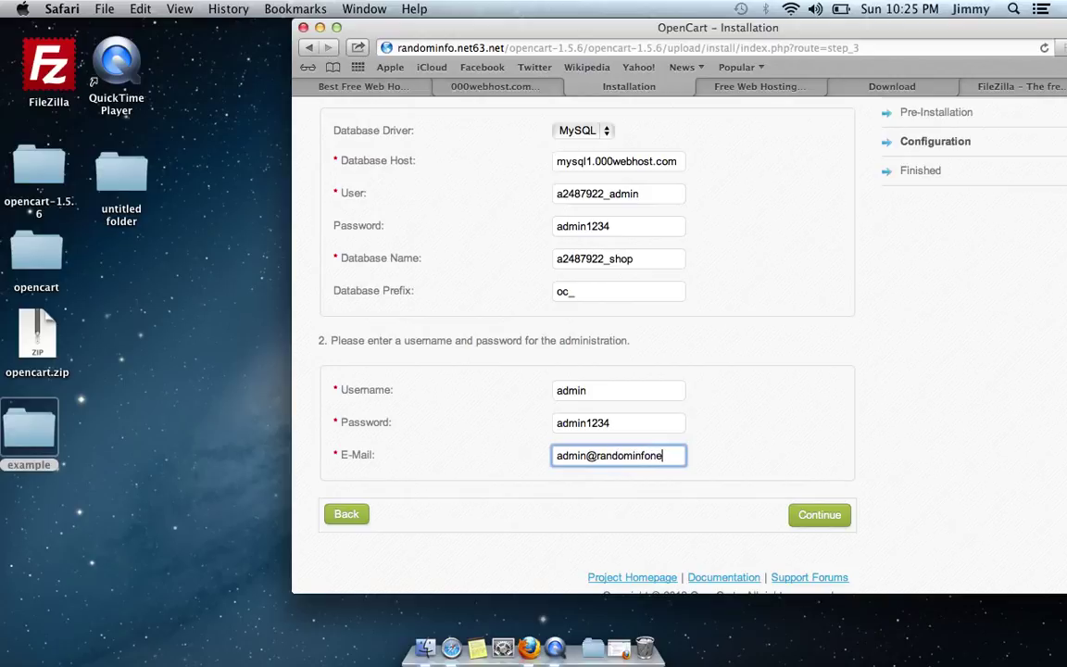
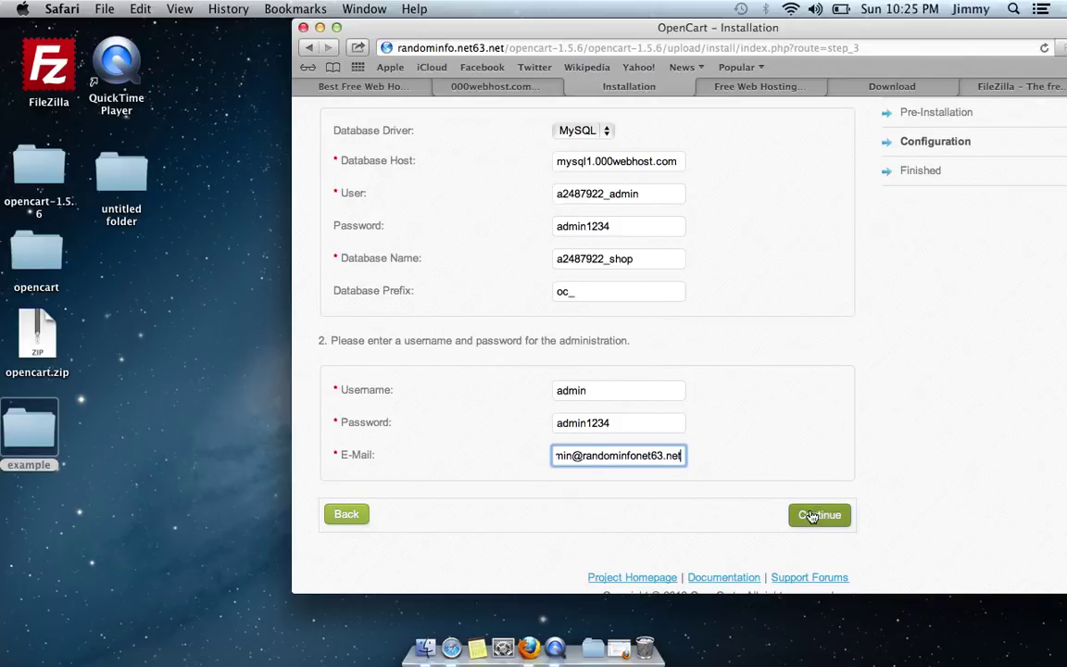
{"action": "left_click", "coordinate": [812, 516]}
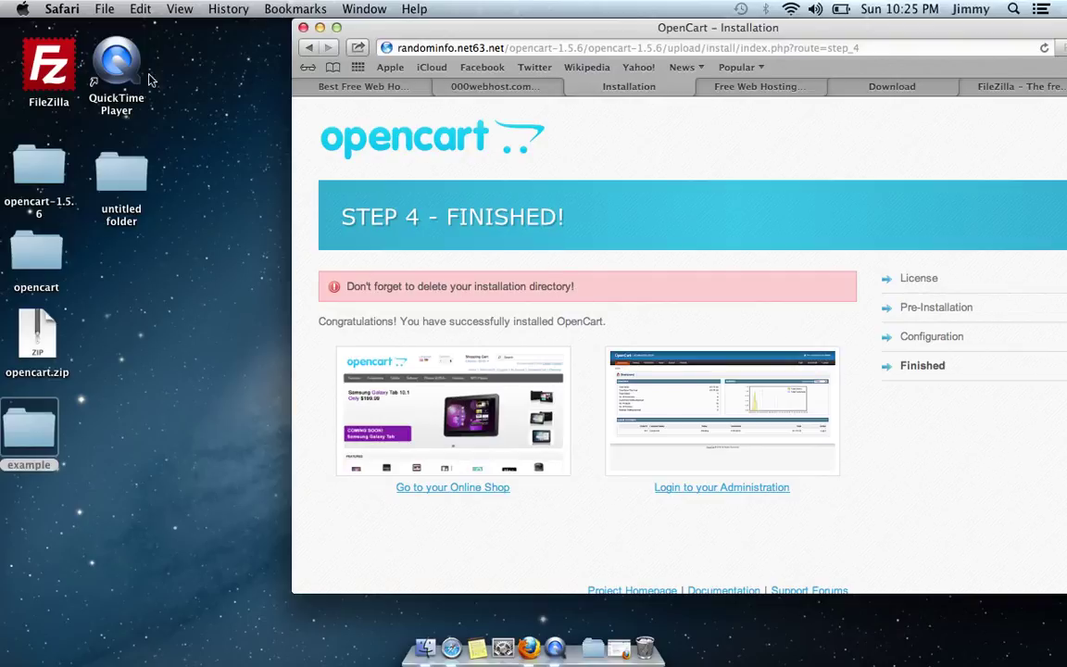
{"action": "double_click", "coordinate": [59, 67]}
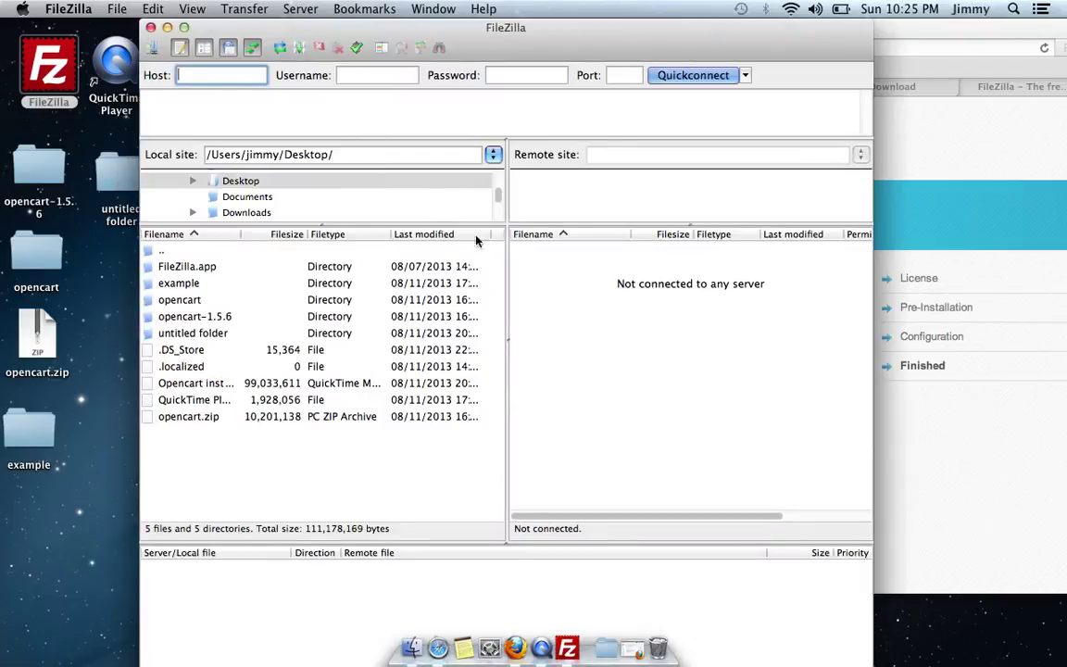
Step: Connect to the saved hosting account and browse to public_html/opencart-1.5.6/opencart-1.5.6/upload
{"action": "left_click", "coordinate": [746, 76]}
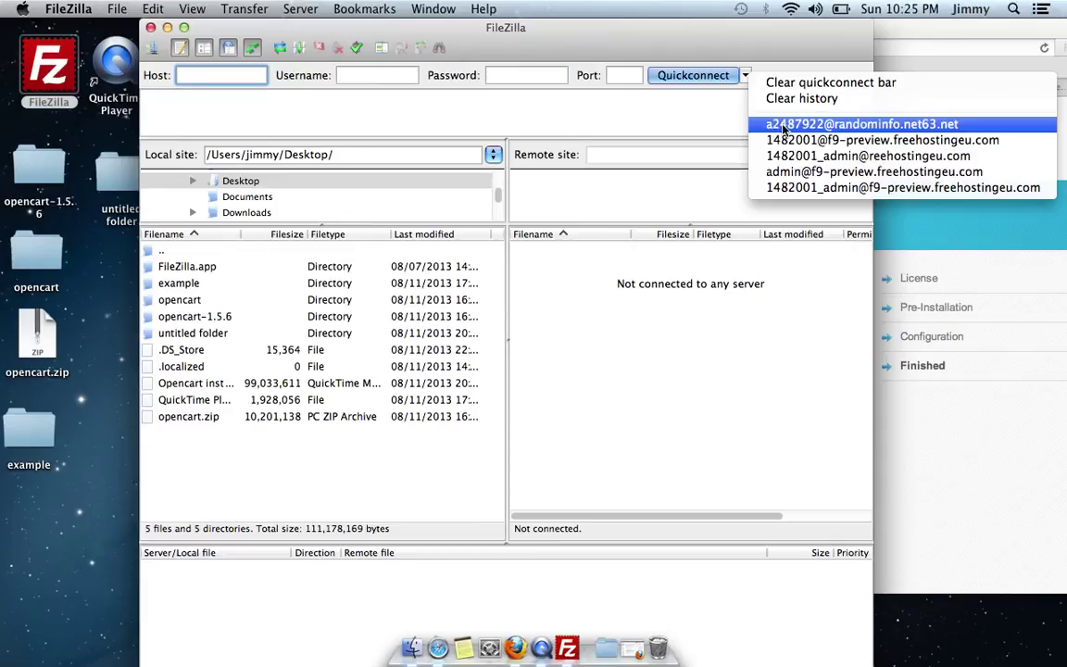
{"action": "left_click", "coordinate": [843, 130]}
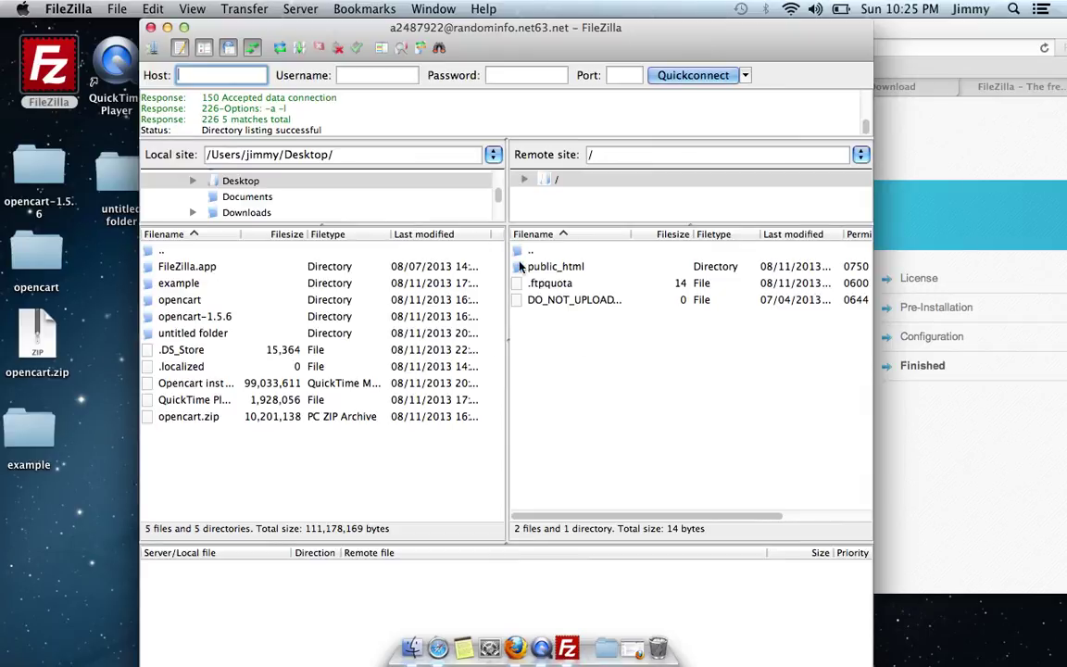
{"action": "double_click", "coordinate": [520, 267]}
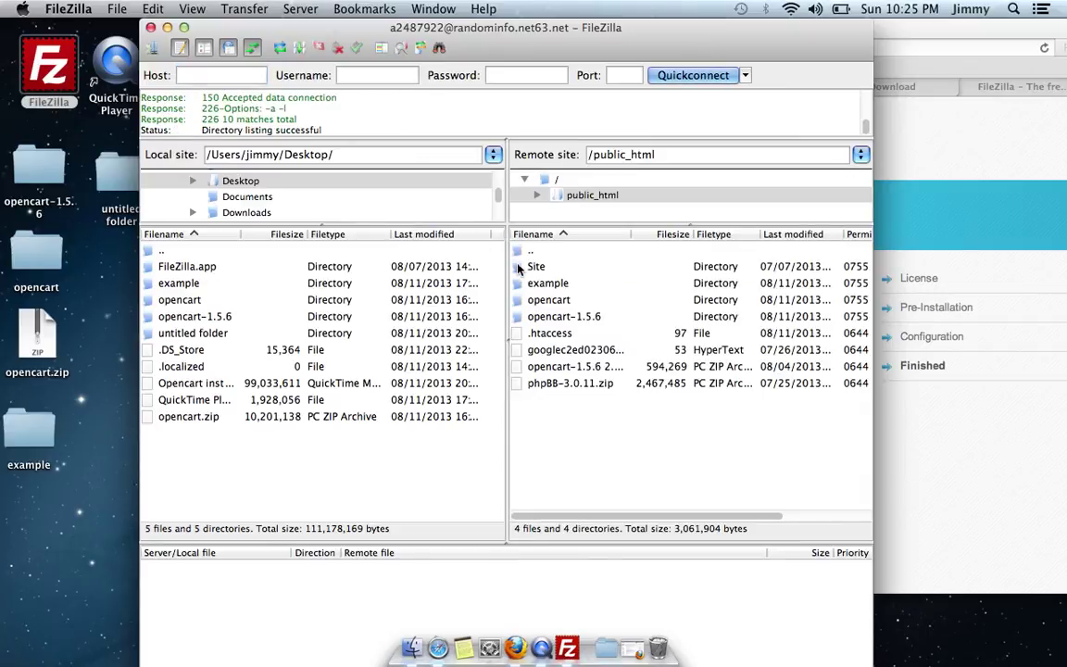
{"action": "double_click", "coordinate": [516, 317]}
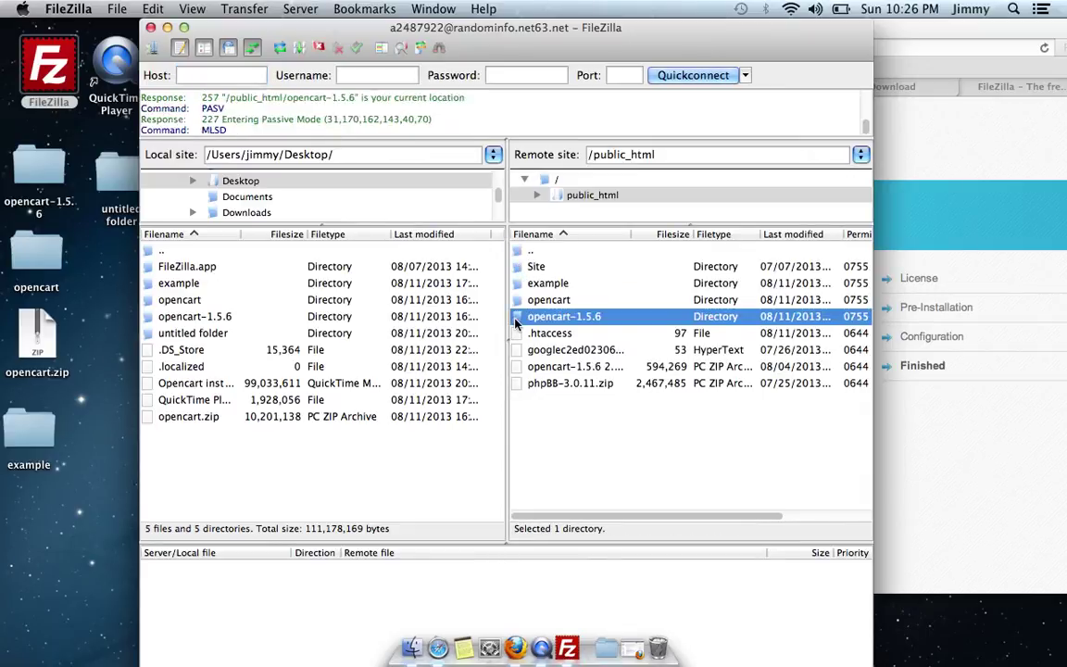
{"action": "double_click", "coordinate": [521, 266]}
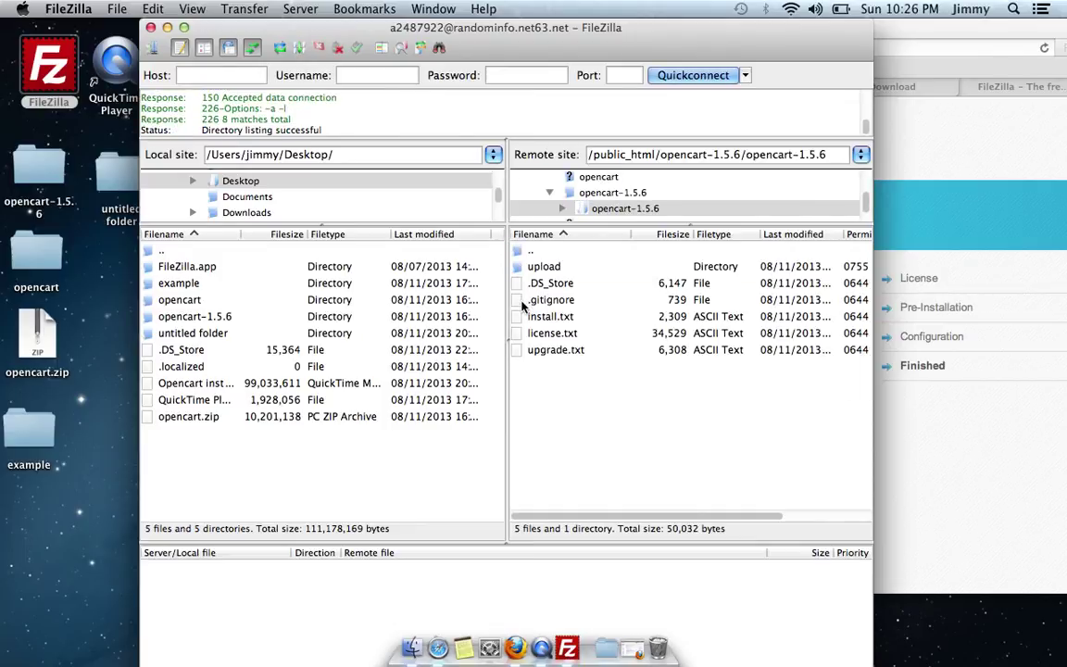
{"action": "double_click", "coordinate": [521, 268]}
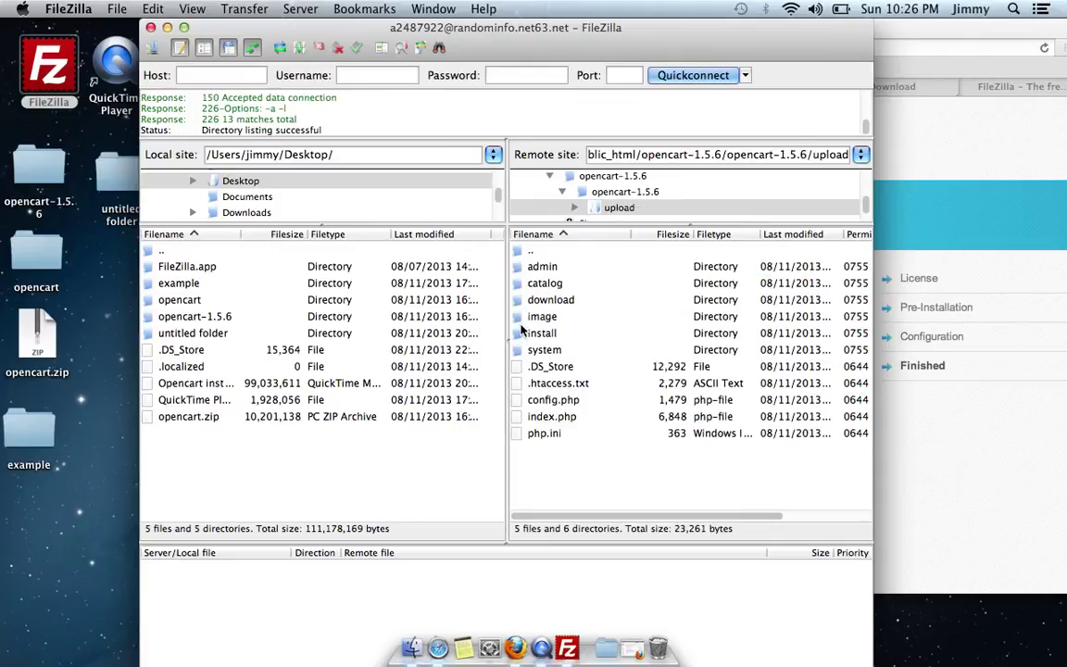
Step: Delete the install folder from the server and confirm the deletion
{"action": "left_click", "coordinate": [522, 334]}
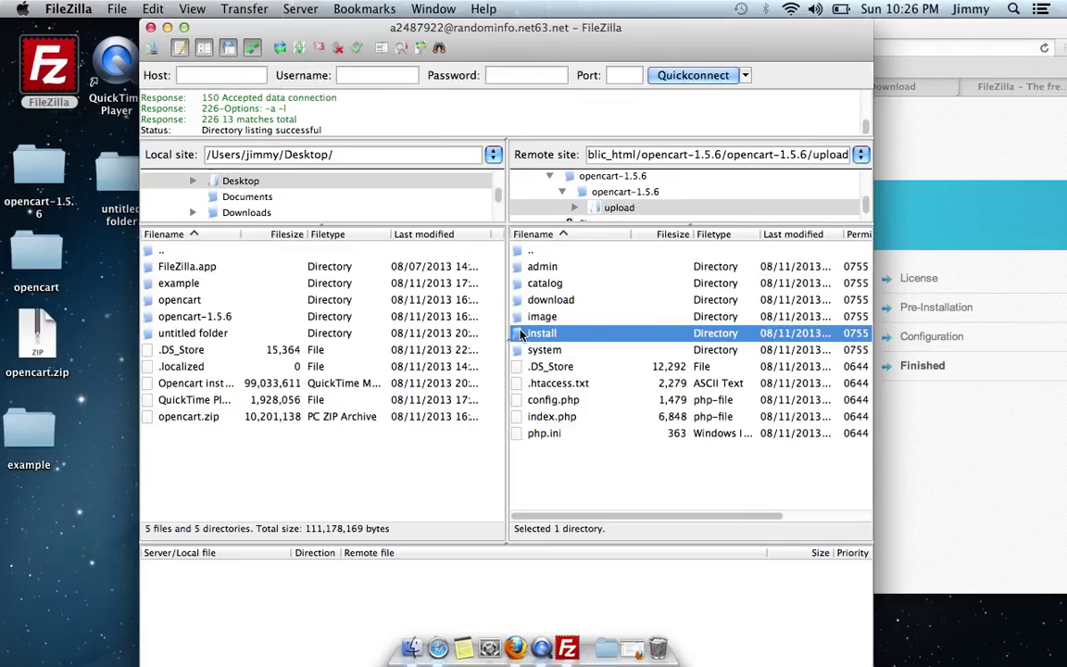
{"action": "right_click", "coordinate": [522, 333]}
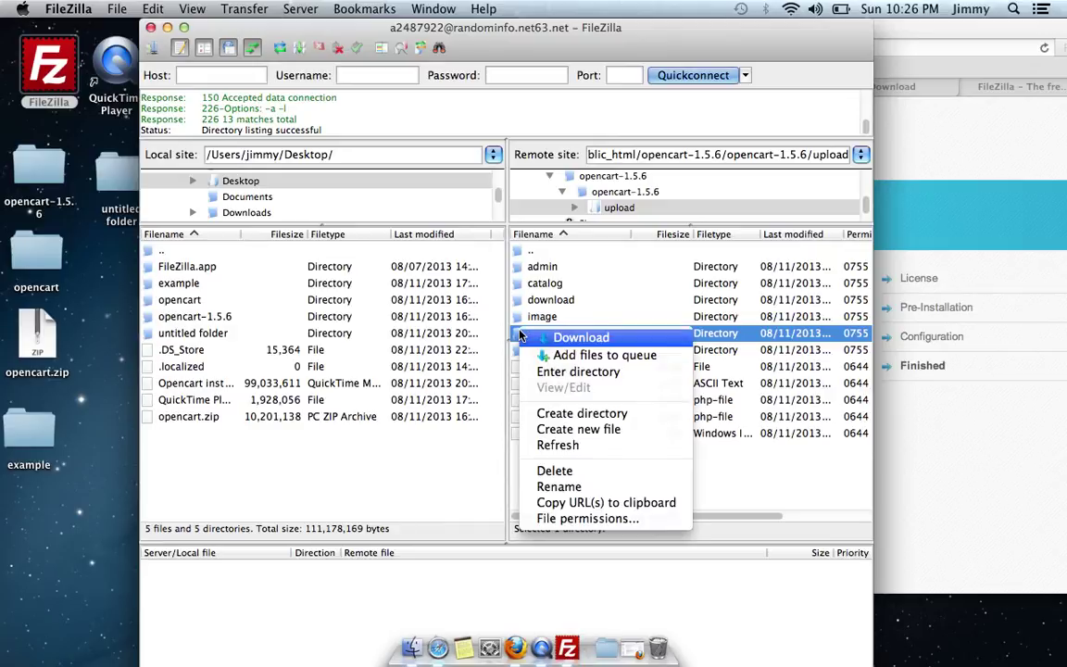
{"action": "left_click", "coordinate": [529, 470]}
{"action": "left_click", "coordinate": [676, 212]}
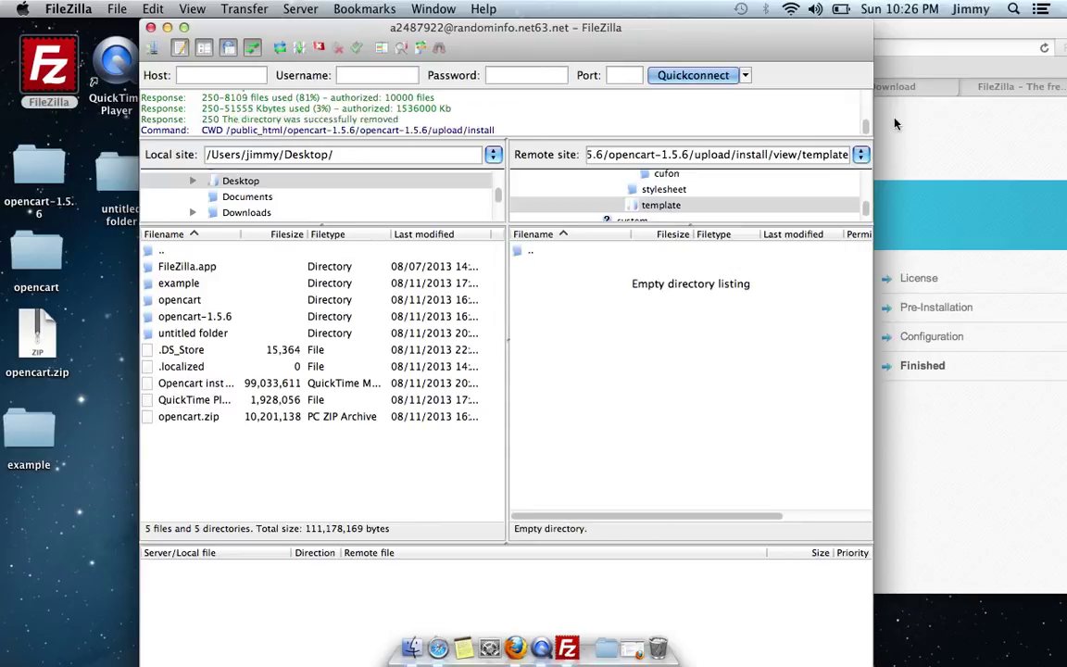
{"action": "left_click", "coordinate": [922, 126]}
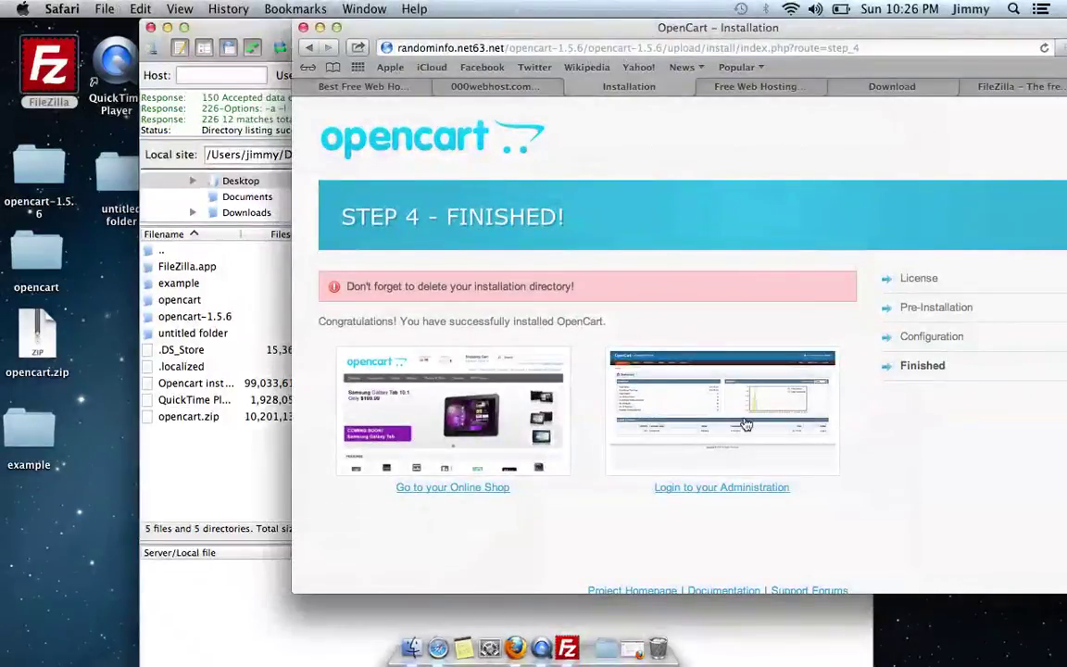
Step: Log in to the OpenCart administration as admin and decline saving the password
{"action": "left_click", "coordinate": [698, 491]}
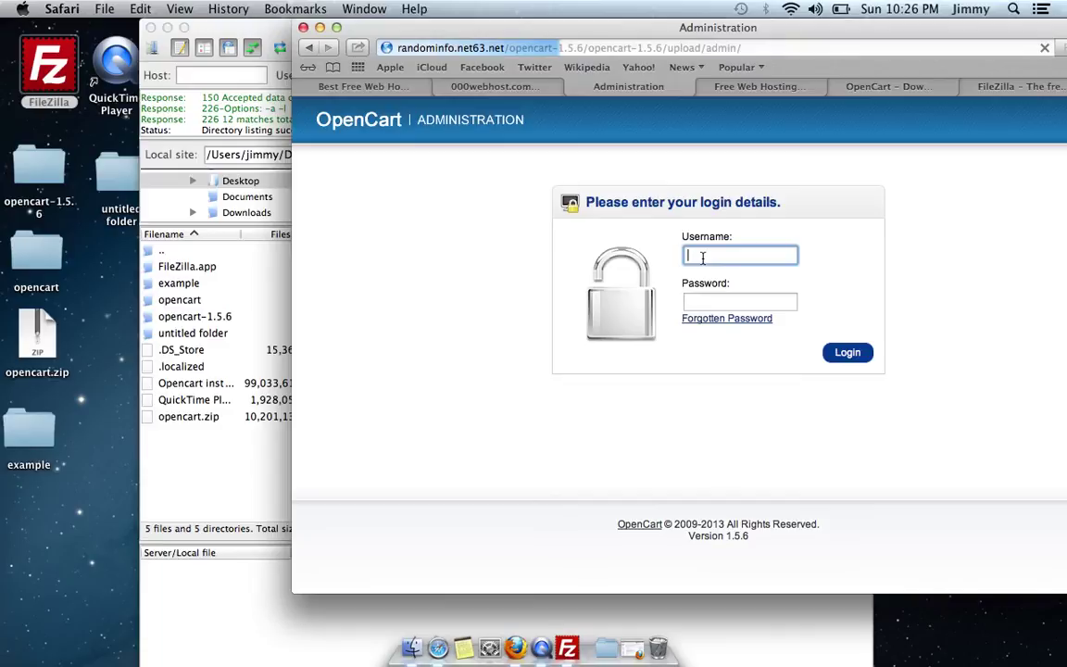
{"action": "type", "text": "admin"}
{"action": "key", "text": "Tab"}
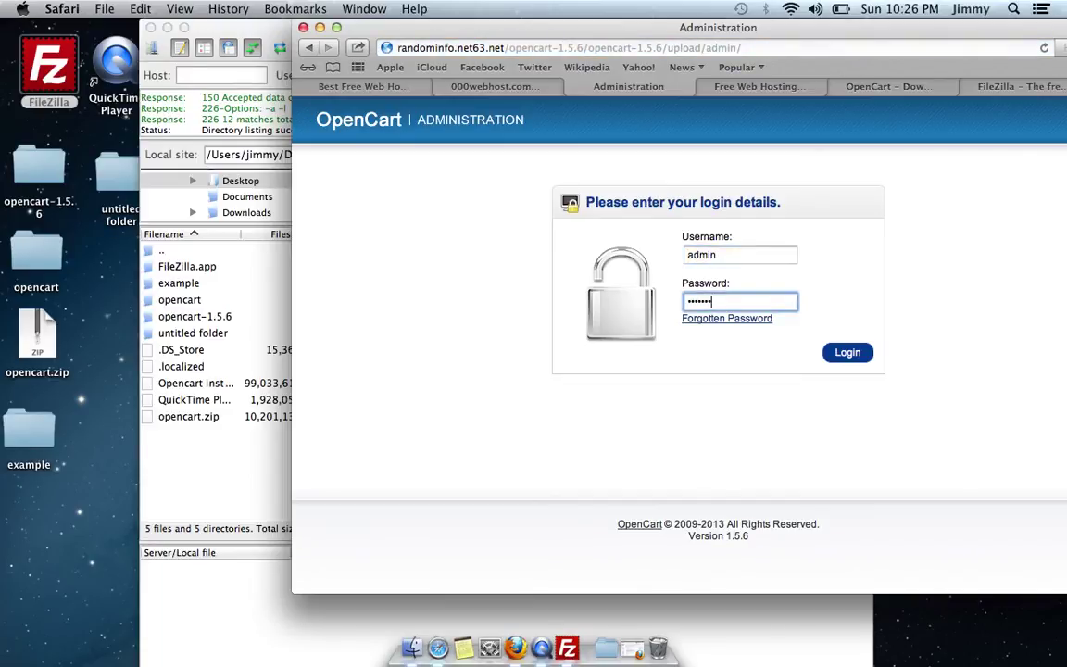
{"action": "key", "text": "Return"}
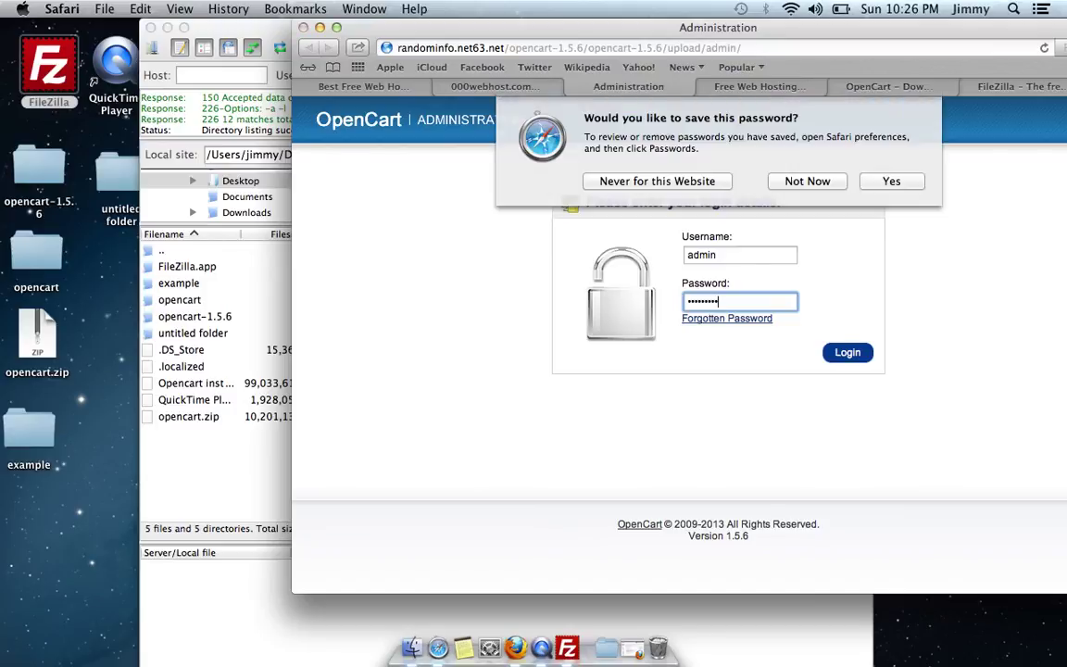
{"action": "left_click", "coordinate": [837, 181]}
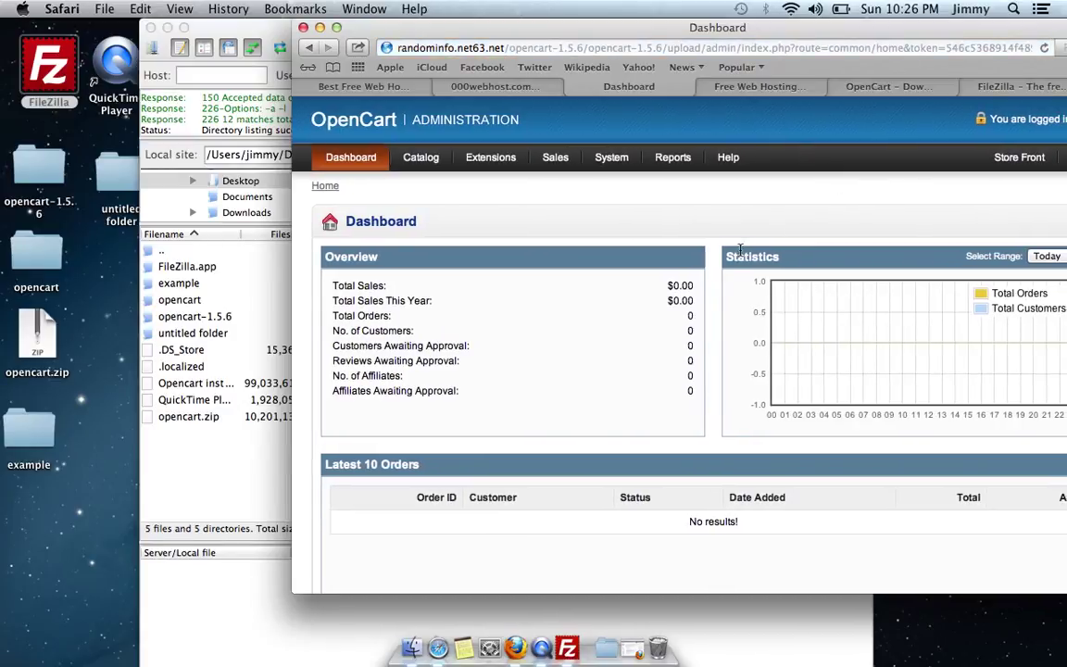
Step: Open the shop's Store Front in a new tab from the admin dashboard
{"action": "mouse_move", "coordinate": [387, 155]}
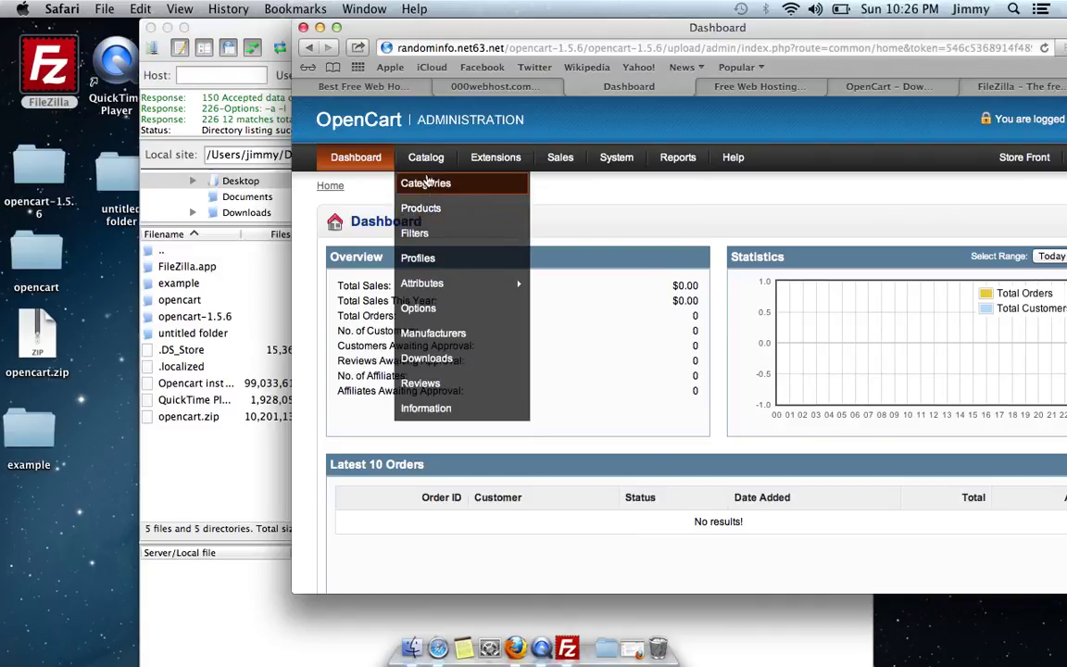
{"action": "mouse_move", "coordinate": [493, 165]}
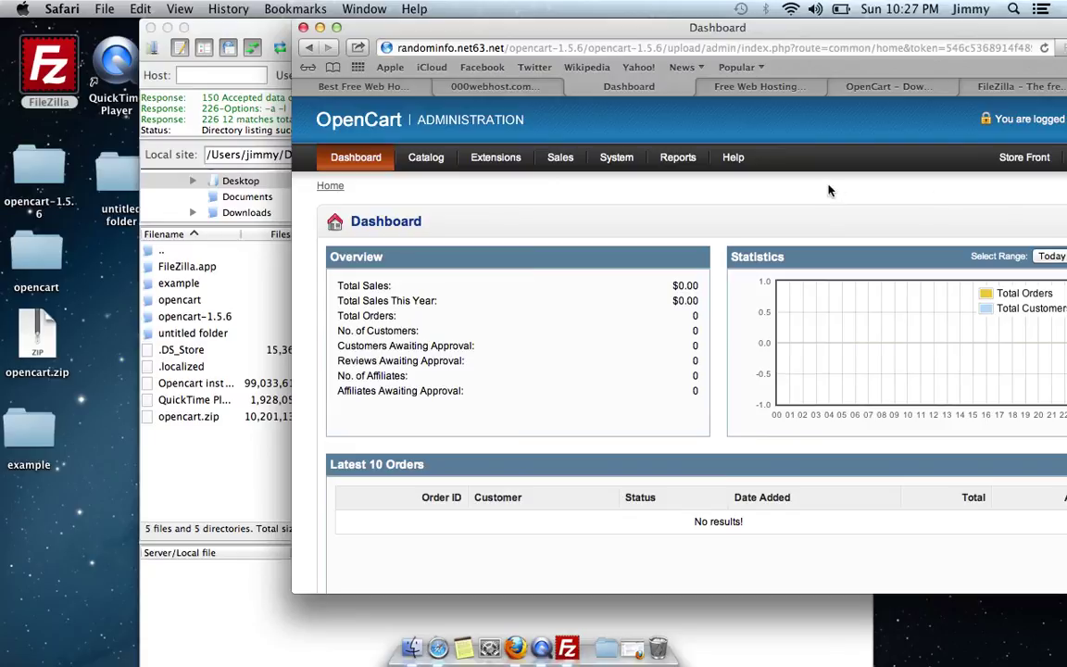
{"action": "left_click_drag", "start_coordinate": [825, 28], "coordinate": [691, 8]}
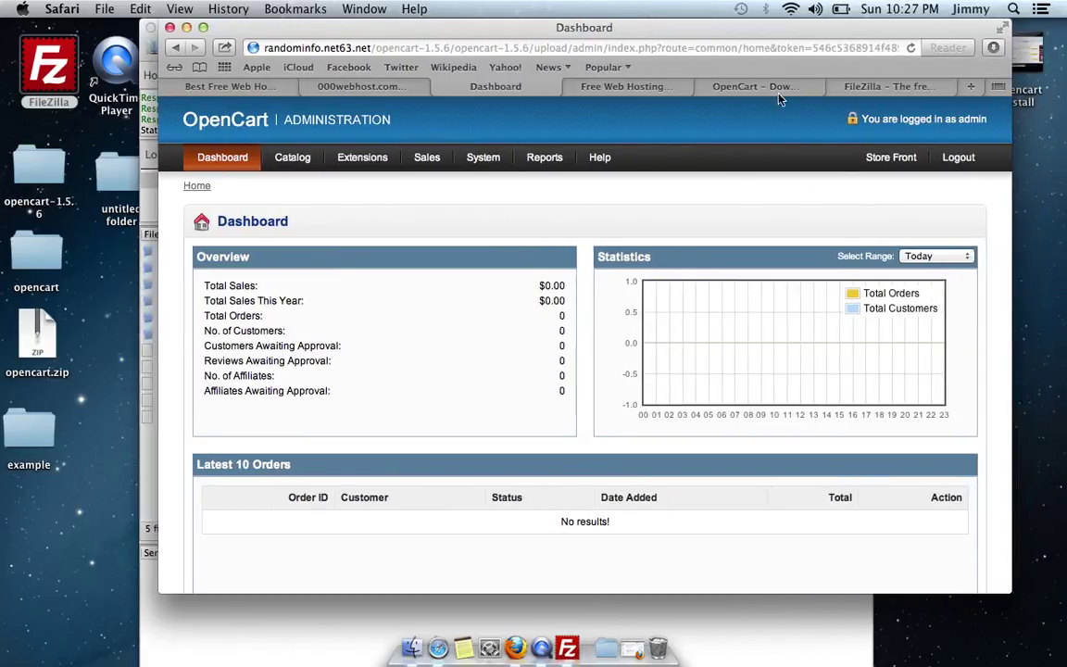
{"action": "left_click", "coordinate": [891, 160]}
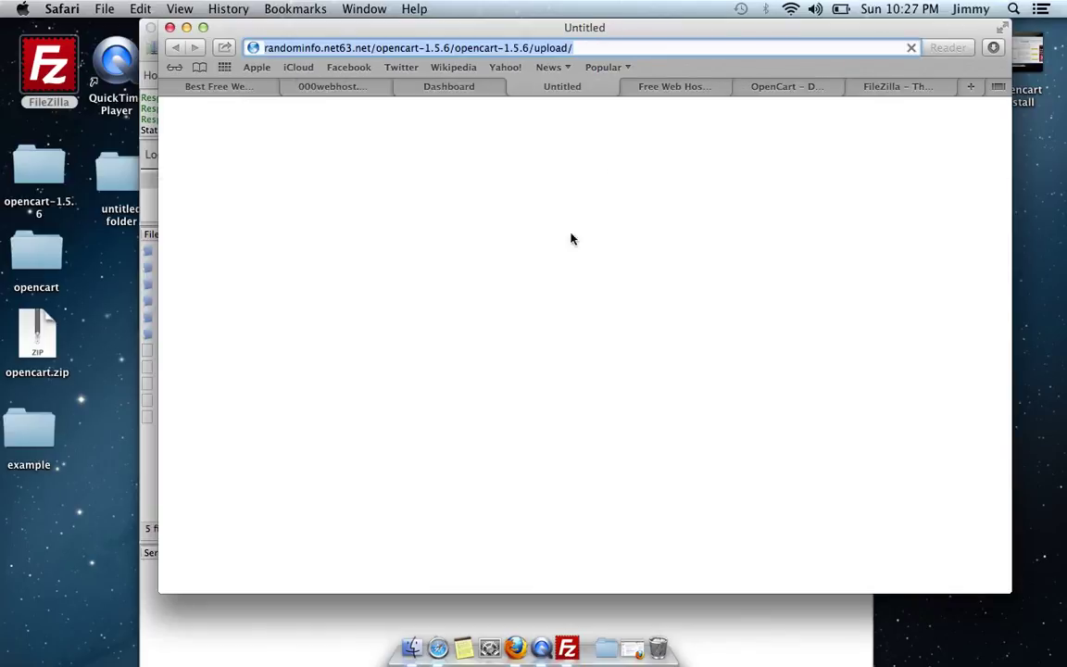